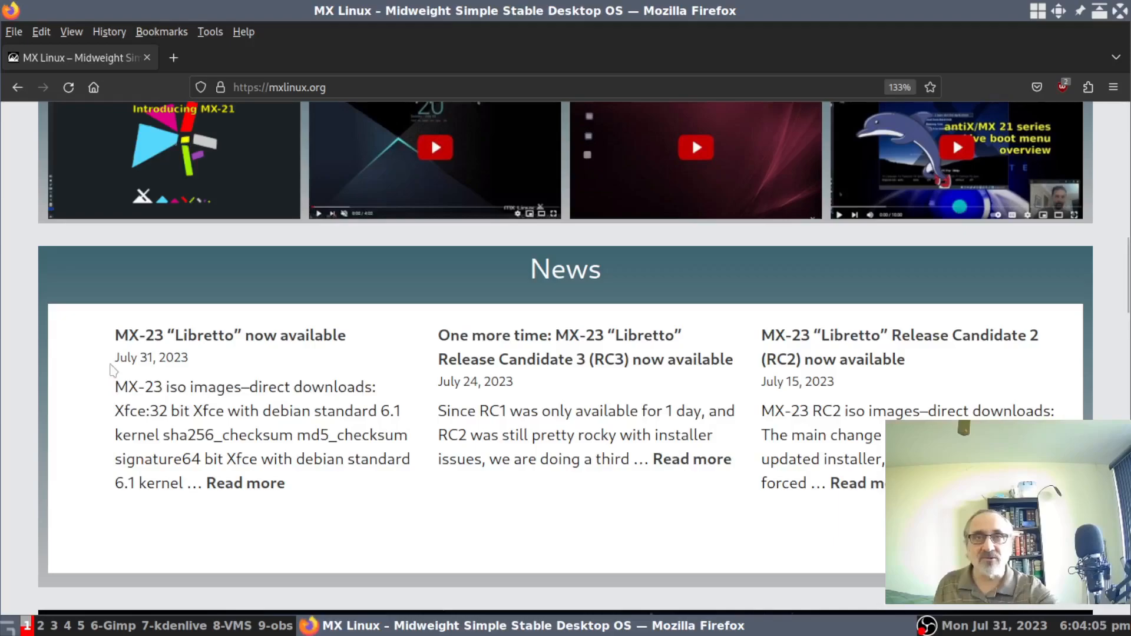
Open the full MX-23 "Libretto" announcement and read its download options, desktop versions and release notes
{"action": "left_click", "coordinate": [262, 487]}
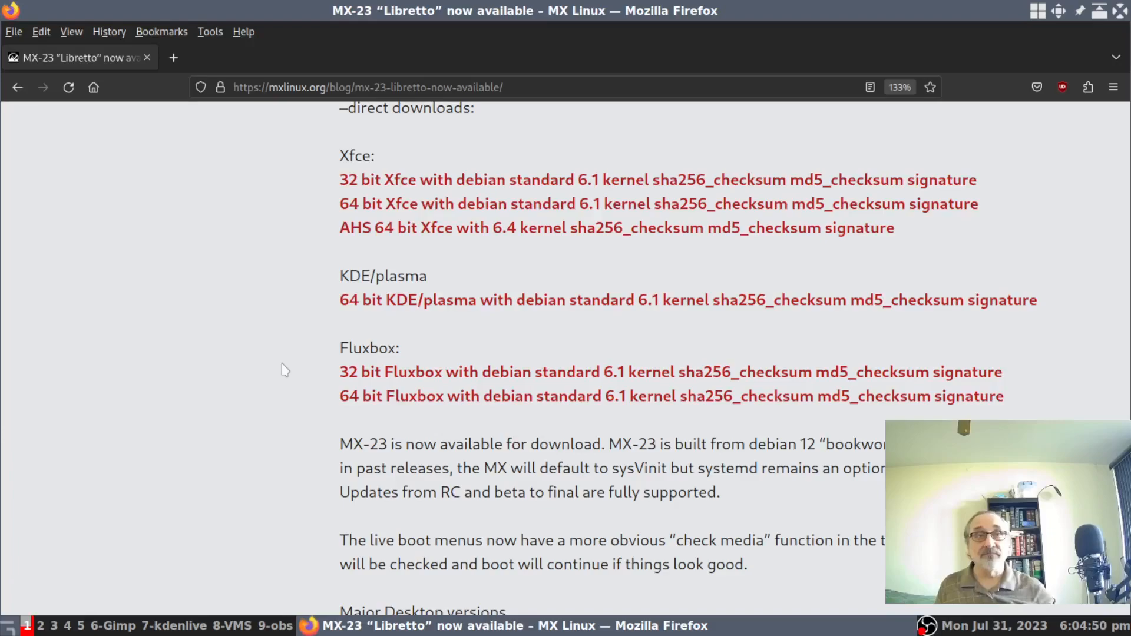
{"action": "scroll", "coordinate": [285, 370], "scroll_direction": "down", "scroll_amount": 5}
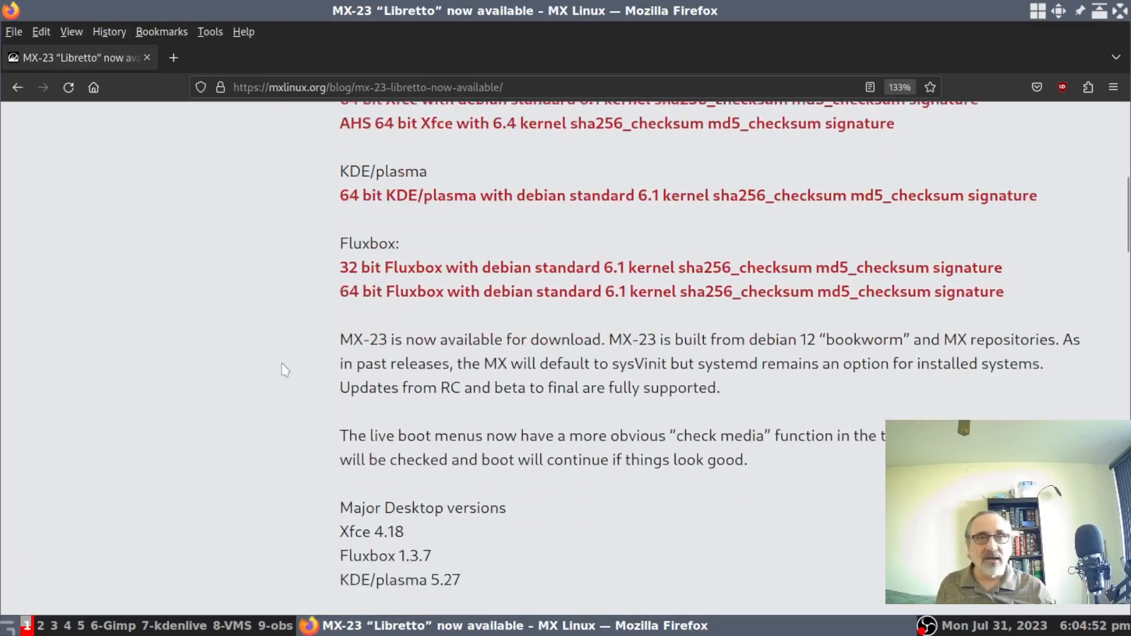
{"action": "scroll", "coordinate": [285, 370], "scroll_direction": "down", "scroll_amount": 2}
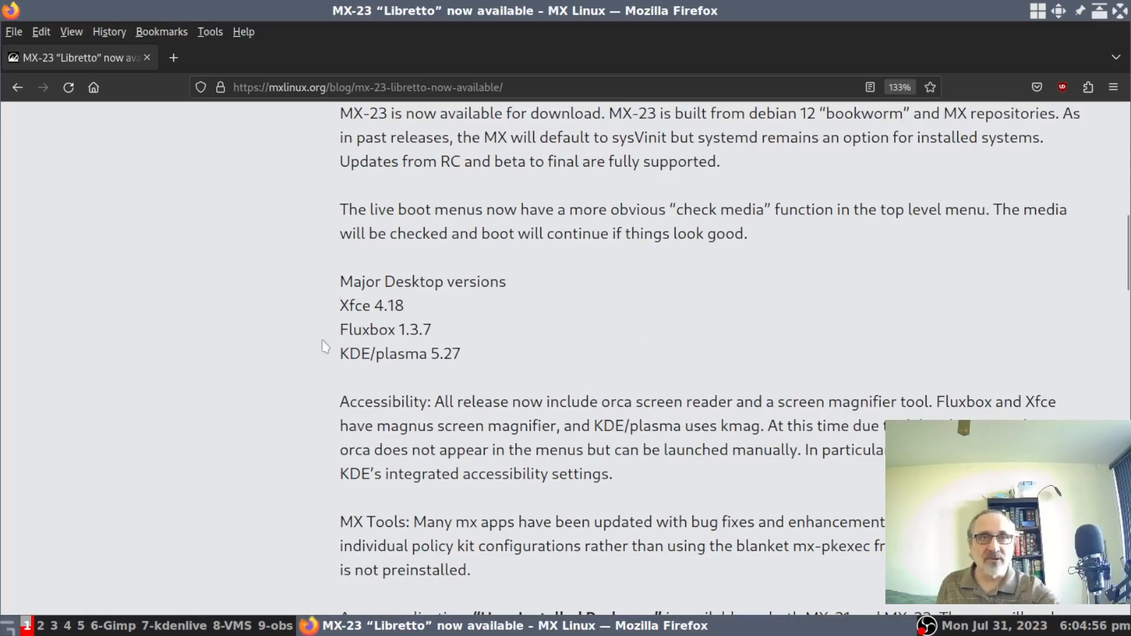
{"action": "scroll", "coordinate": [210, 319], "scroll_direction": "down", "scroll_amount": 10}
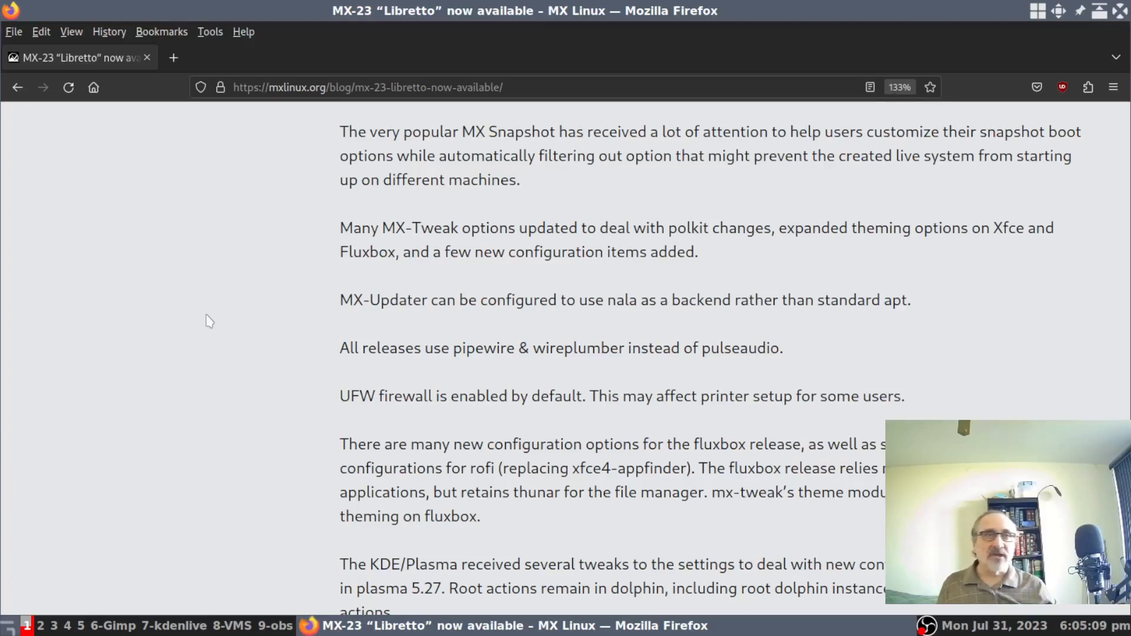
{"action": "scroll", "coordinate": [209, 322], "scroll_direction": "down", "scroll_amount": 3}
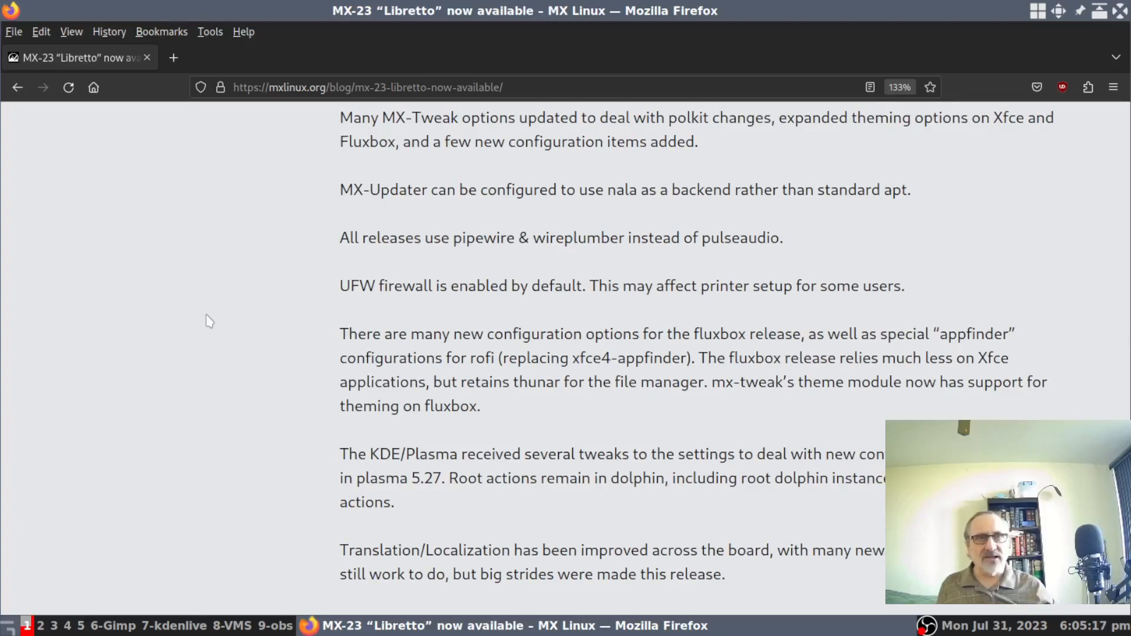
{"action": "scroll", "coordinate": [210, 322], "scroll_direction": "down", "scroll_amount": 2}
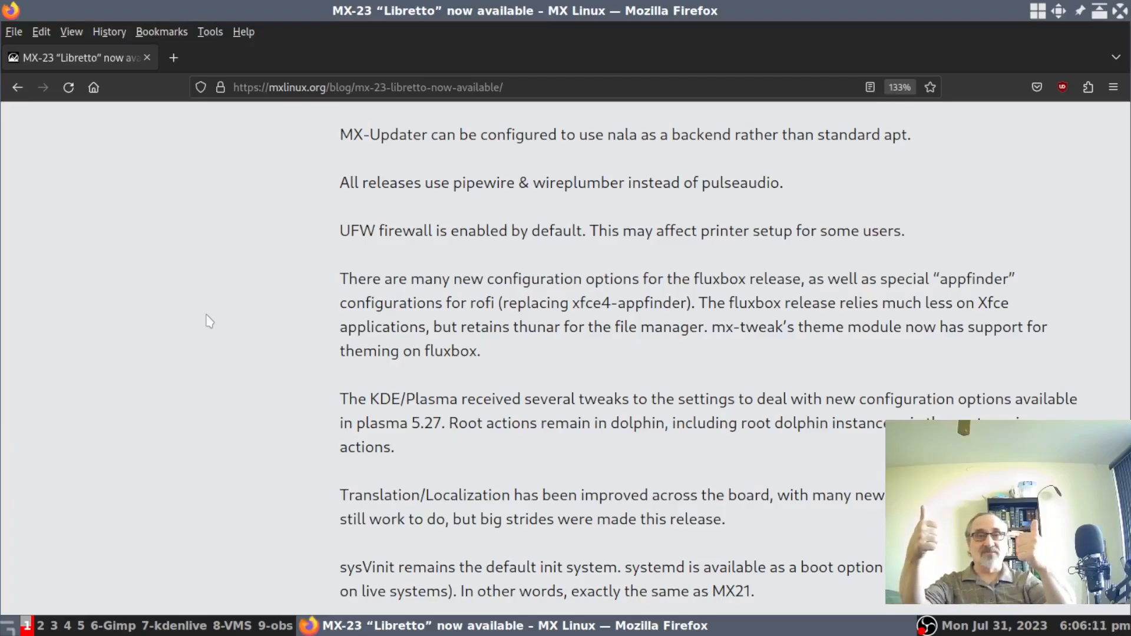
{"action": "scroll", "coordinate": [209, 321], "scroll_direction": "down", "scroll_amount": 8}
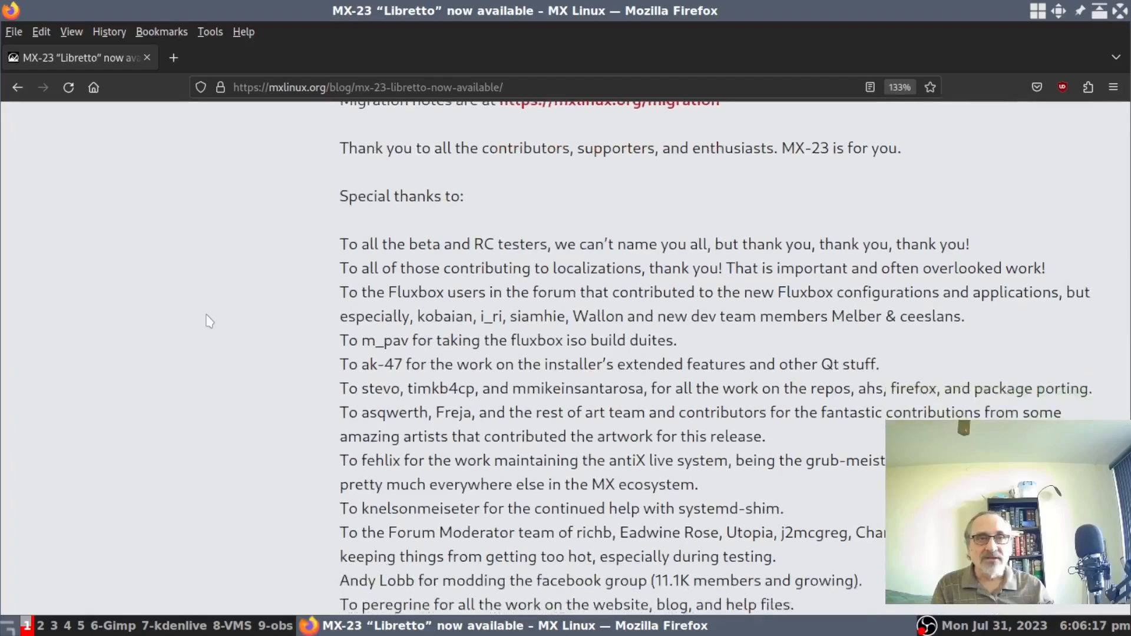
{"action": "scroll", "coordinate": [209, 321], "scroll_direction": "up", "scroll_amount": 15}
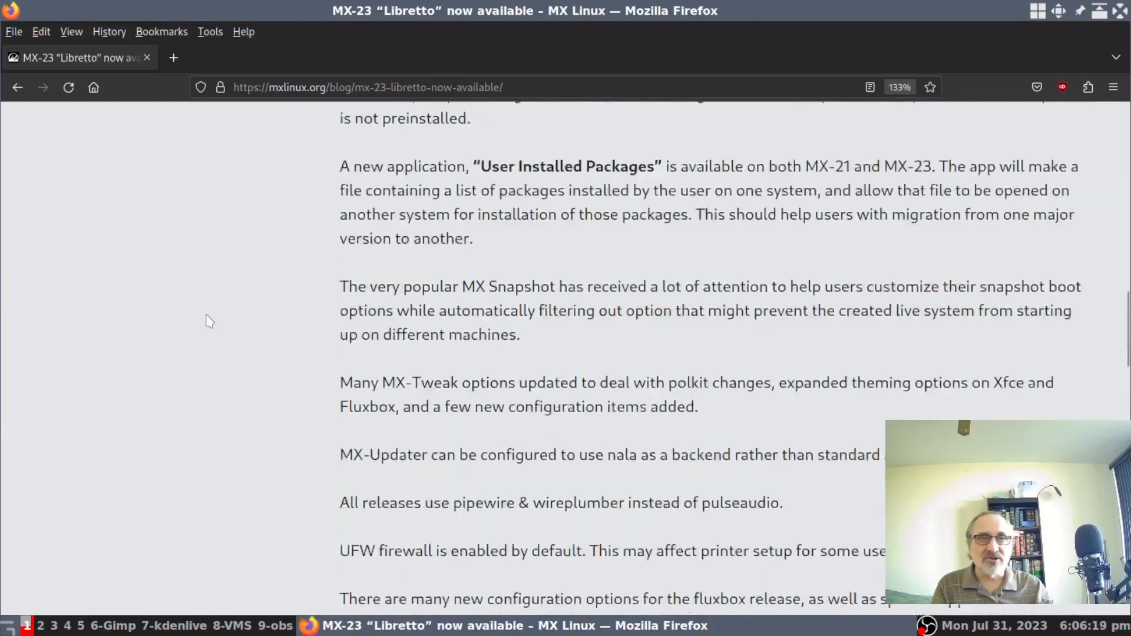
{"action": "scroll", "coordinate": [209, 321], "scroll_direction": "up", "scroll_amount": 6}
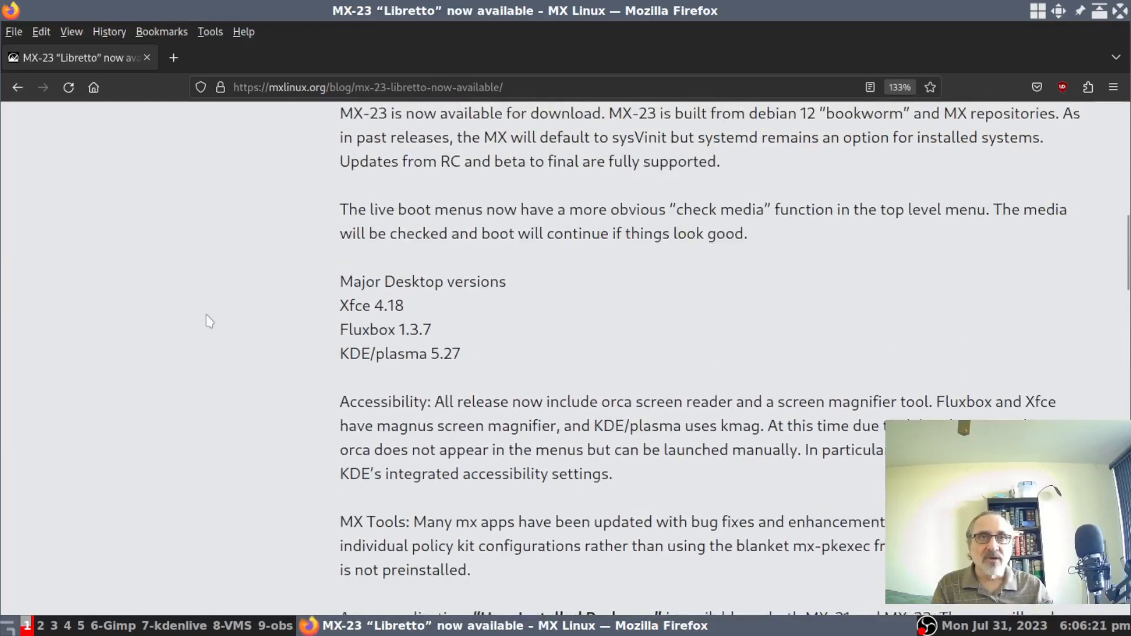
{"action": "scroll", "coordinate": [209, 321], "scroll_direction": "up", "scroll_amount": 5}
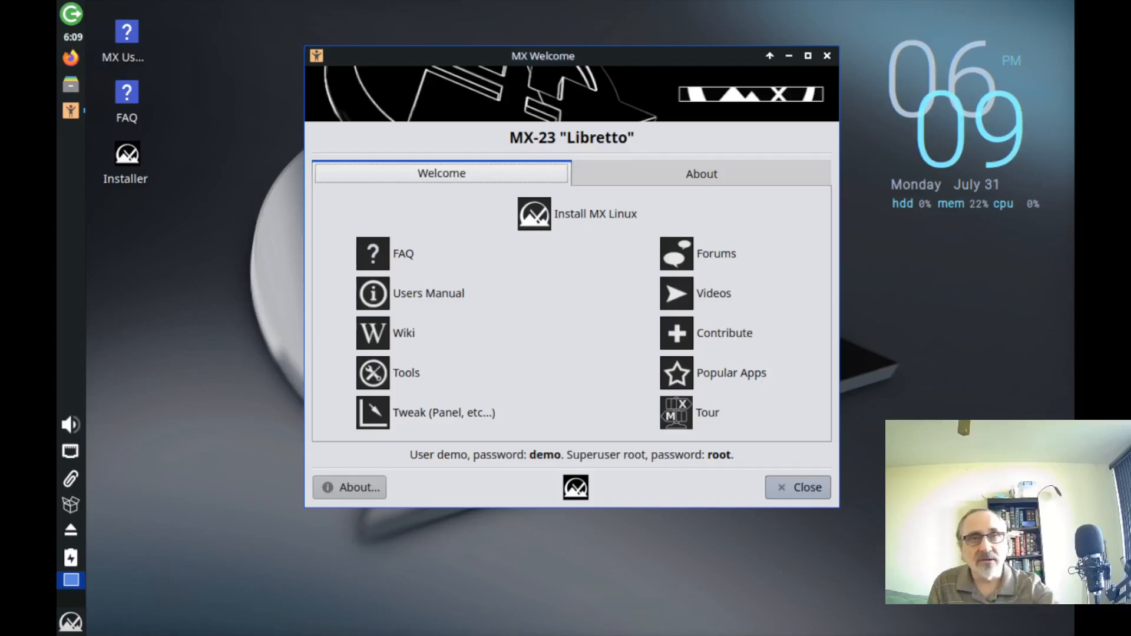
Switch to the MX-23 live desktop, set the display resolution to 1360x768 and keep the configuration
{"action": "left_click", "coordinate": [60, 624]}
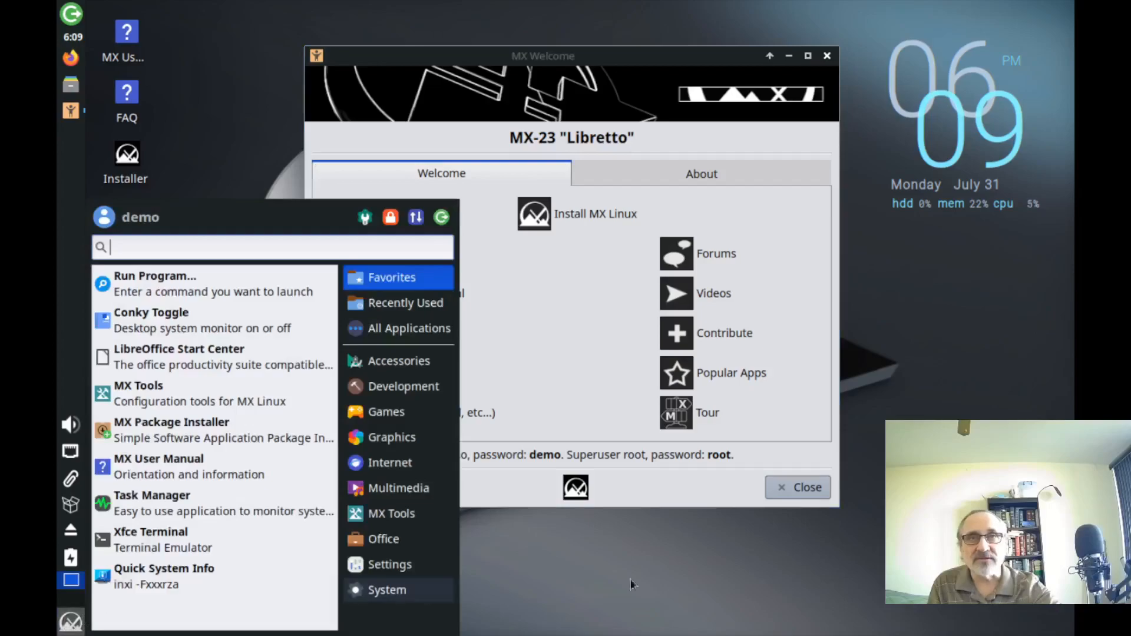
{"action": "type", "text": "d"}
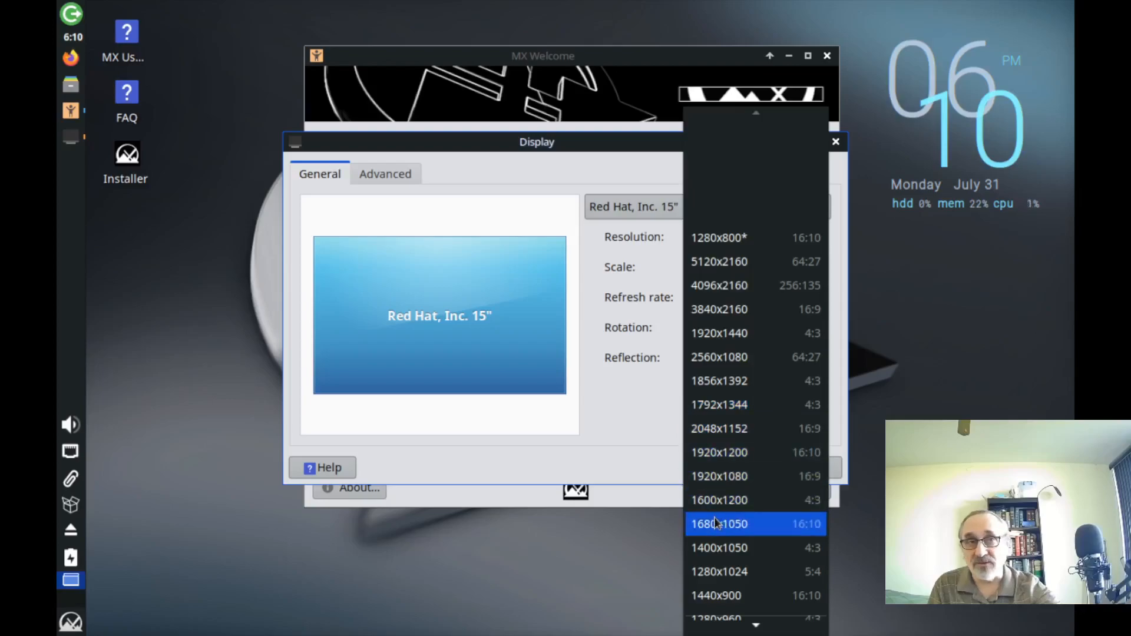
{"action": "left_click", "coordinate": [711, 475]}
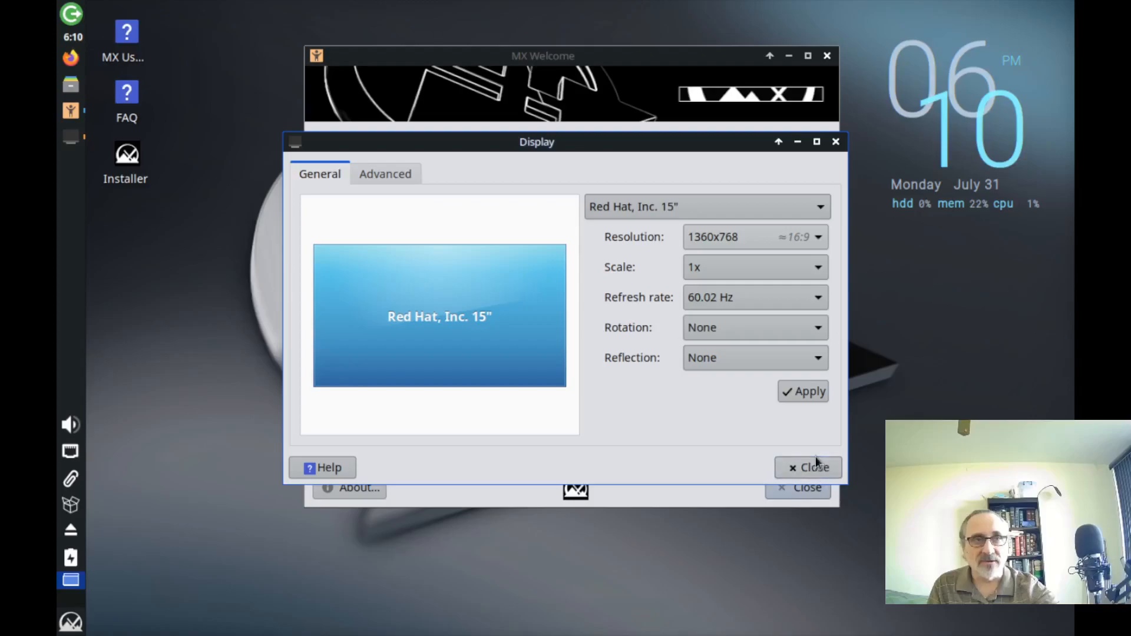
{"action": "left_click", "coordinate": [811, 389]}
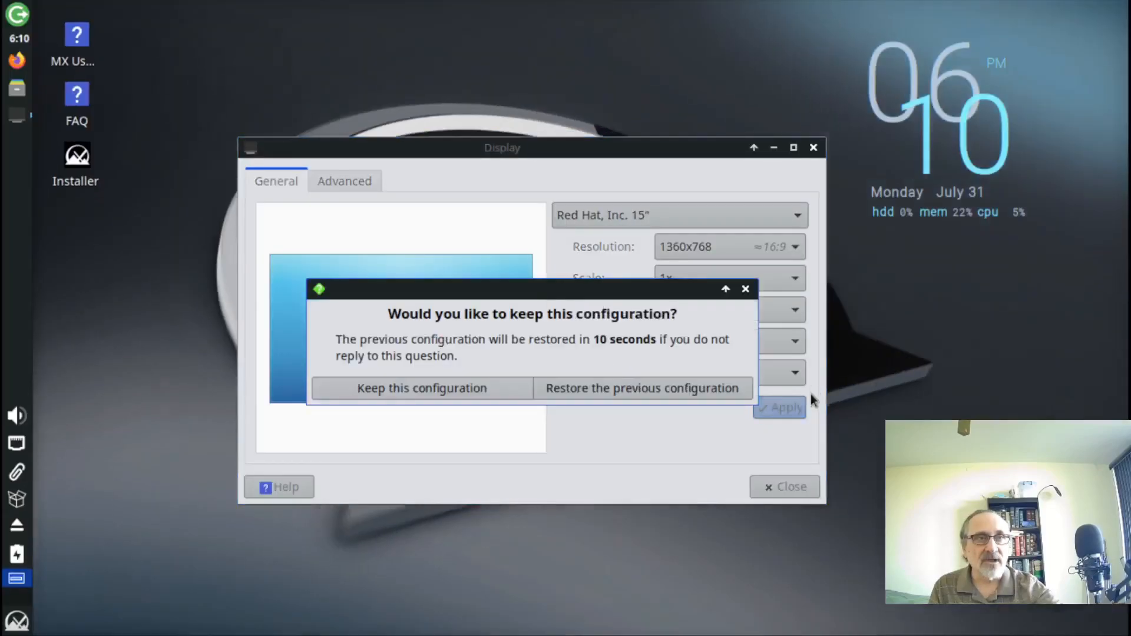
{"action": "left_click", "coordinate": [437, 390]}
{"action": "left_click", "coordinate": [791, 483]}
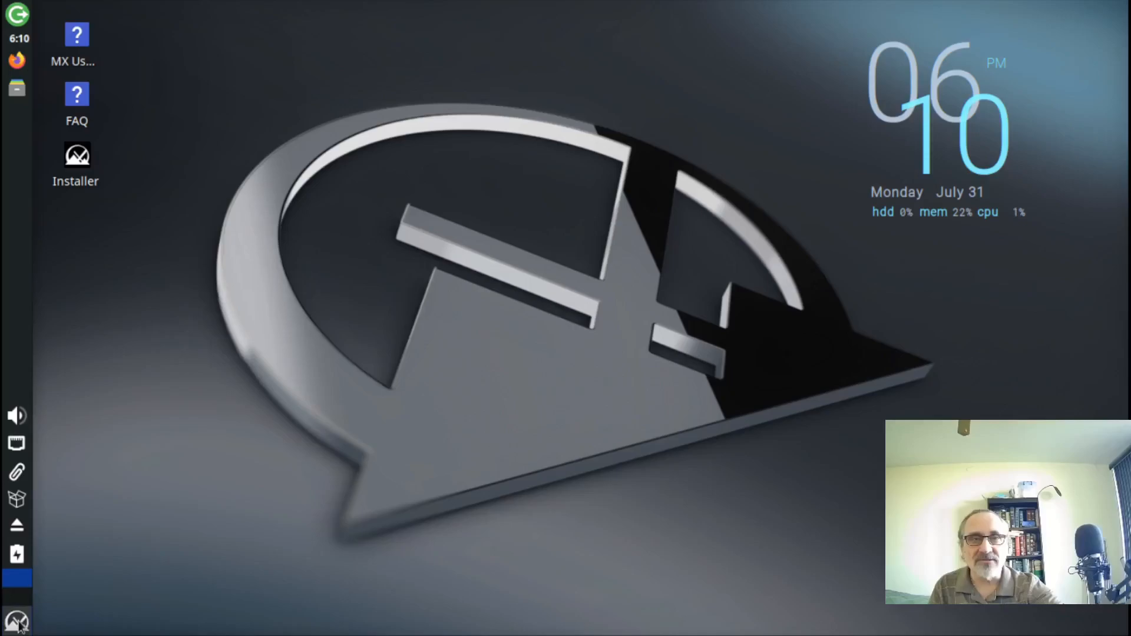
Launch the MX Linux installer, reposition its window on the desktop and proceed past the Terms of Use
{"action": "double_click", "coordinate": [80, 158]}
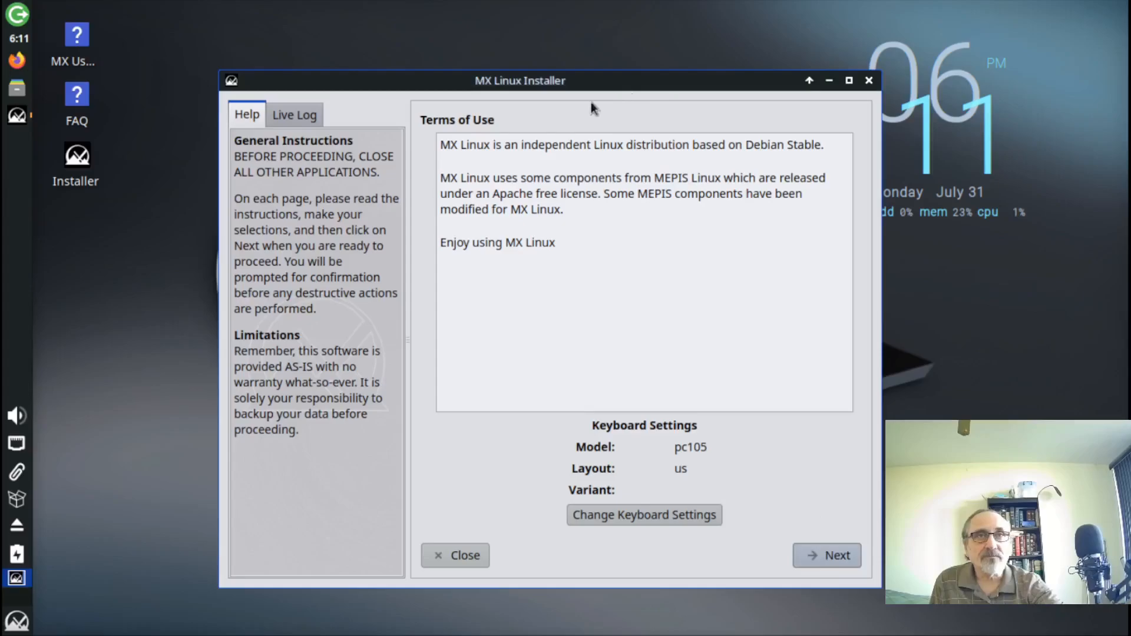
{"action": "left_click", "coordinate": [849, 80]}
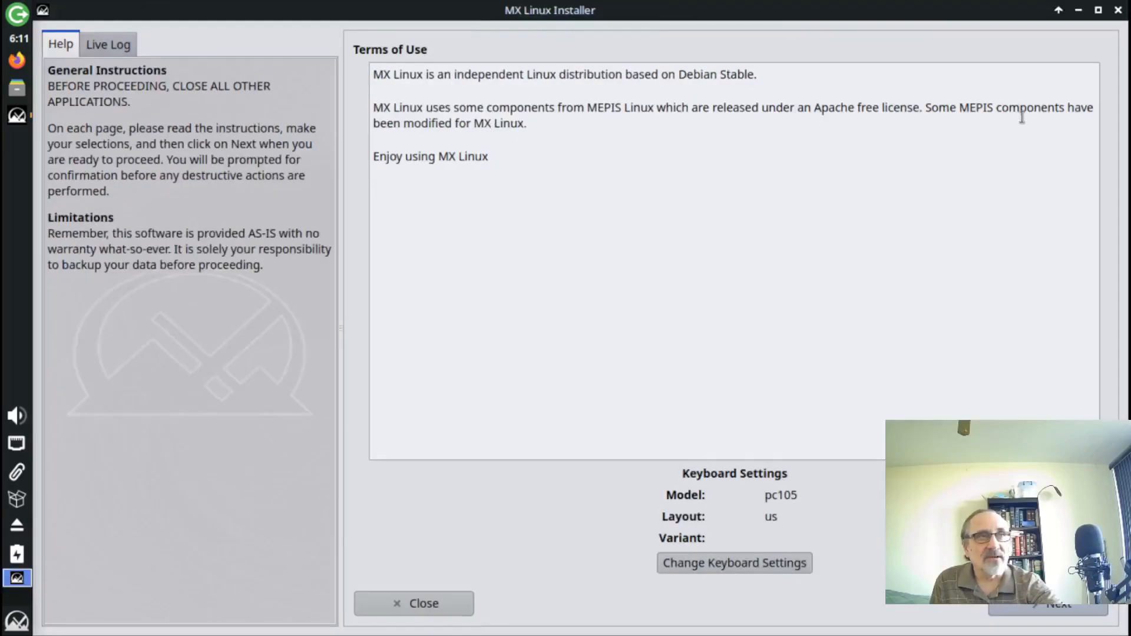
{"action": "left_click", "coordinate": [1098, 11]}
{"action": "left_click_drag", "start_coordinate": [596, 74], "coordinate": [516, 39]}
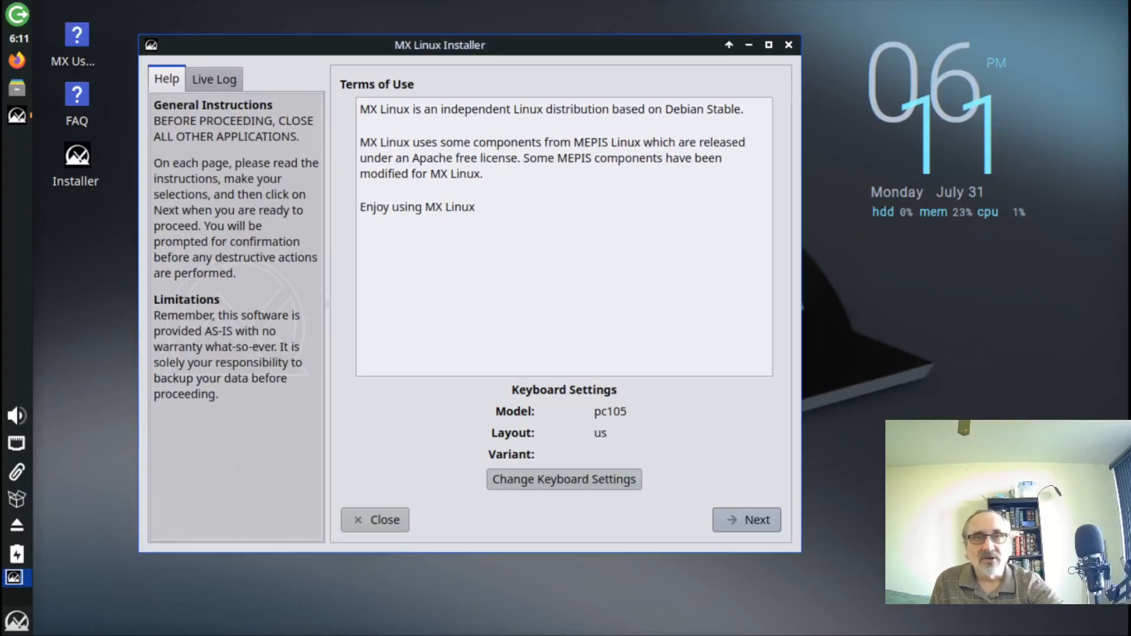
{"action": "left_click", "coordinate": [748, 520]}
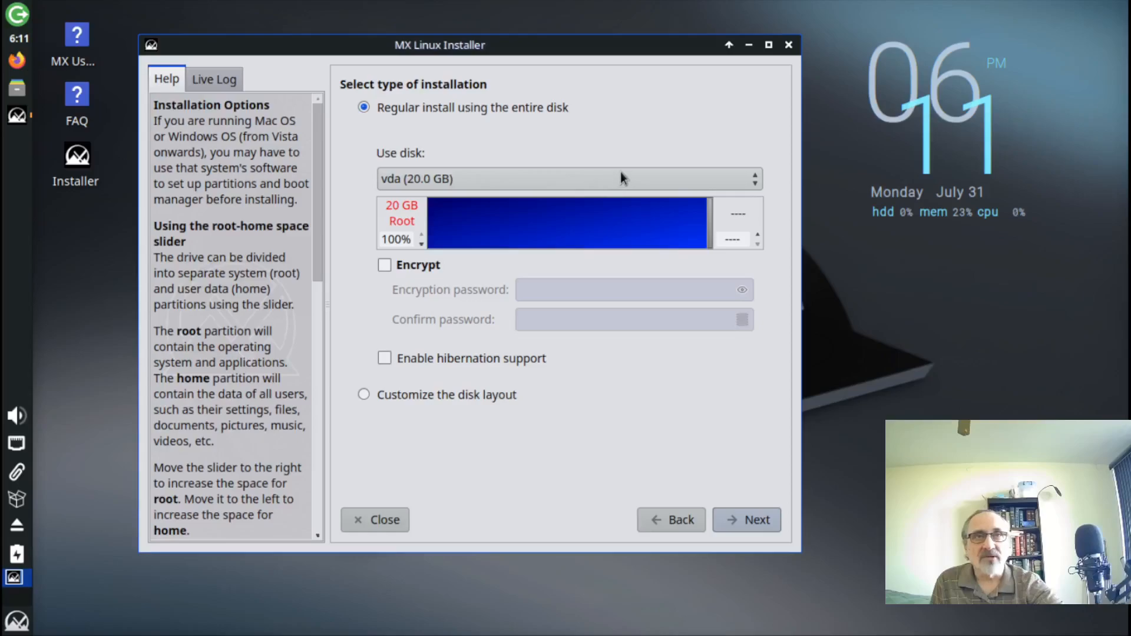
Choose an encrypted whole-disk install on vda, enter and confirm the encryption password, and approve formatting the disk
{"action": "left_click", "coordinate": [384, 264]}
{"action": "left_click", "coordinate": [560, 297]}
{"action": "type", "text": "••"}
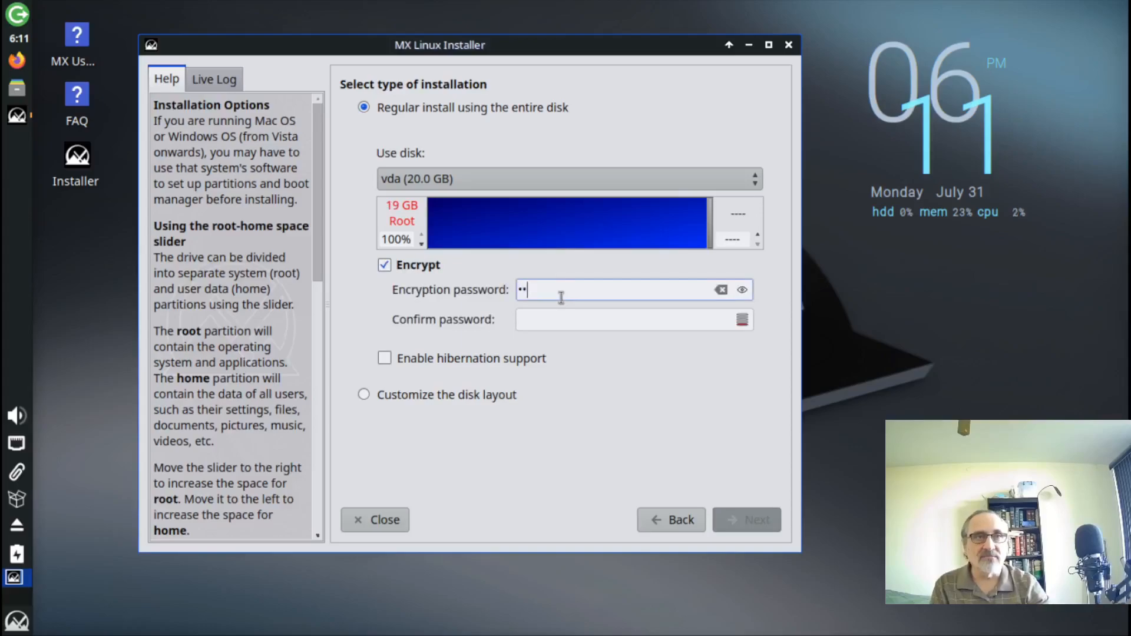
{"action": "left_click", "coordinate": [577, 324]}
{"action": "type", "text": "••"}
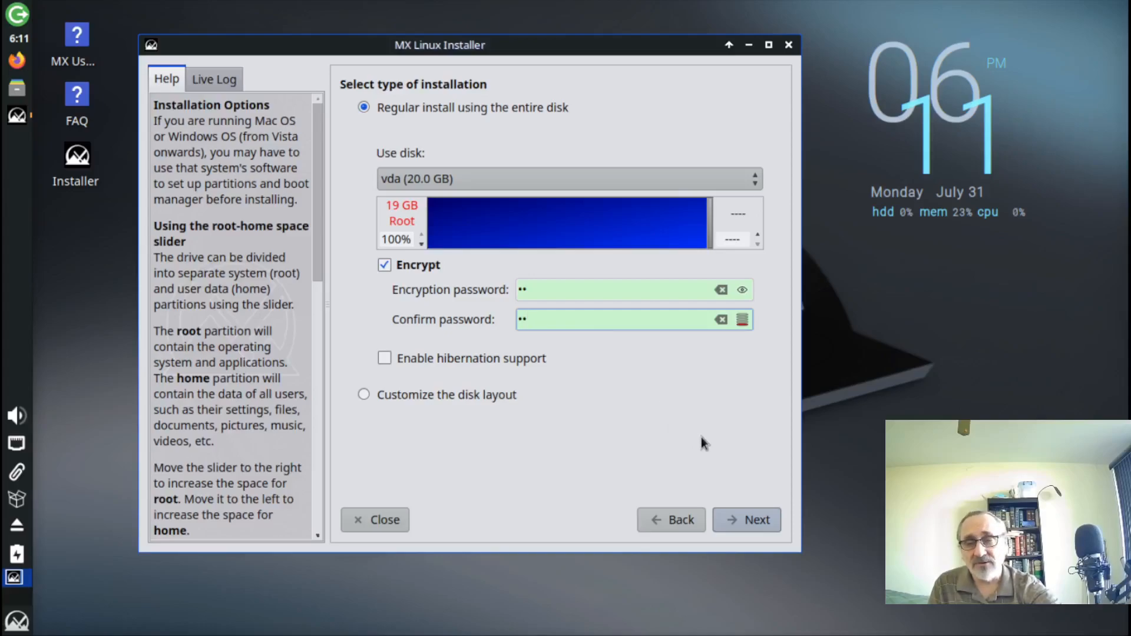
{"action": "left_click", "coordinate": [754, 518]}
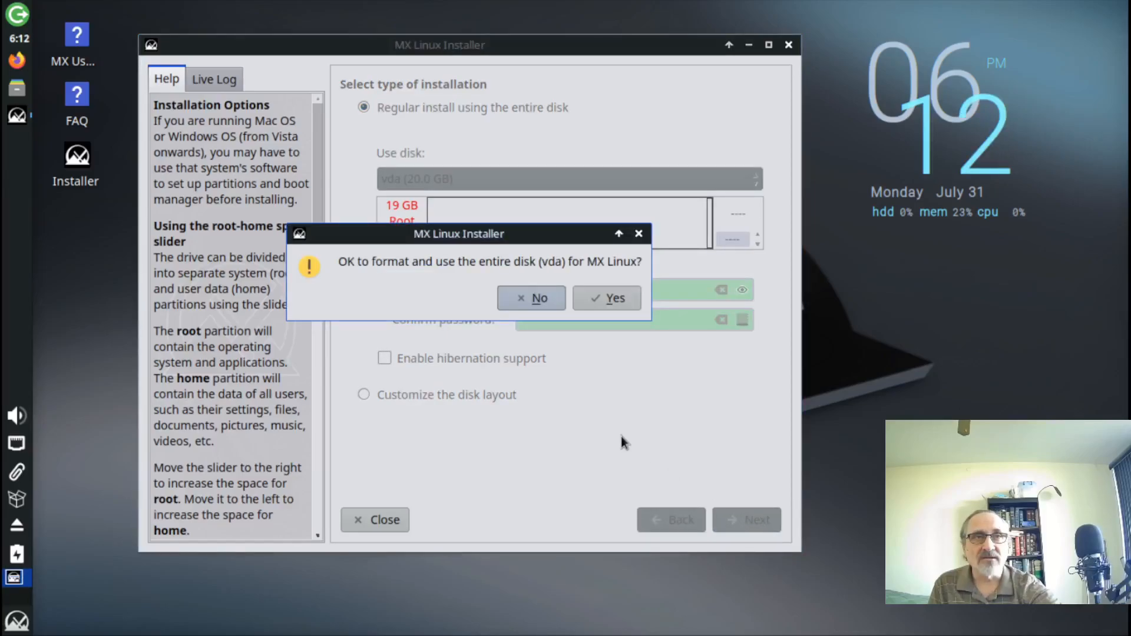
{"action": "left_click", "coordinate": [606, 299]}
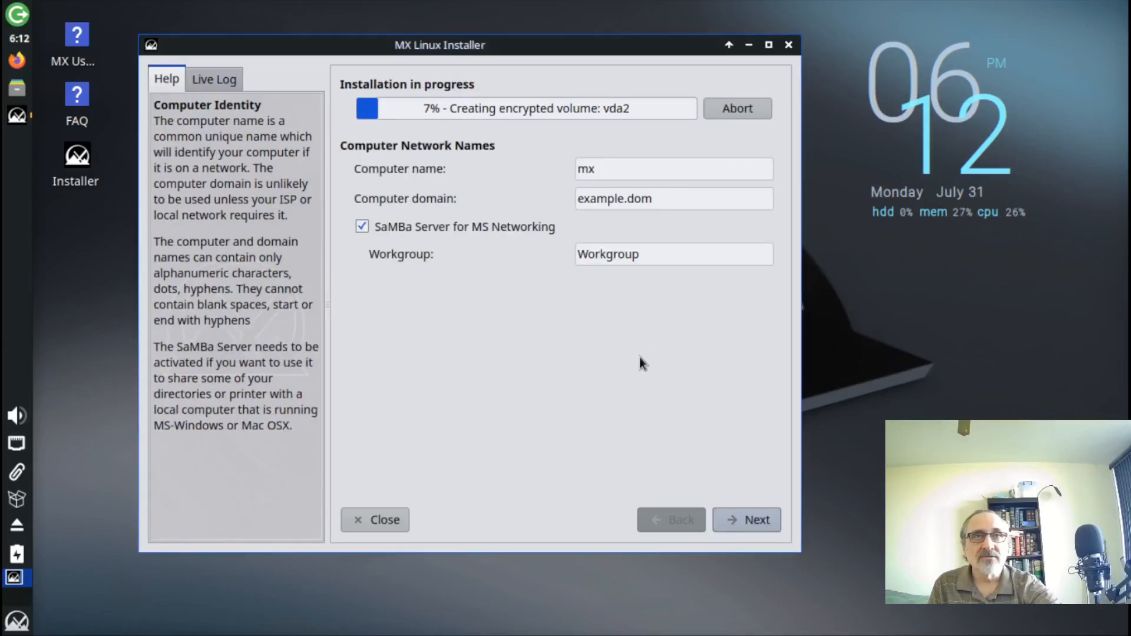
Set the computer name to mx-july-23, disable the SaMBa server for MS Networking, and continue to the localization settings
{"action": "left_click", "coordinate": [613, 171]}
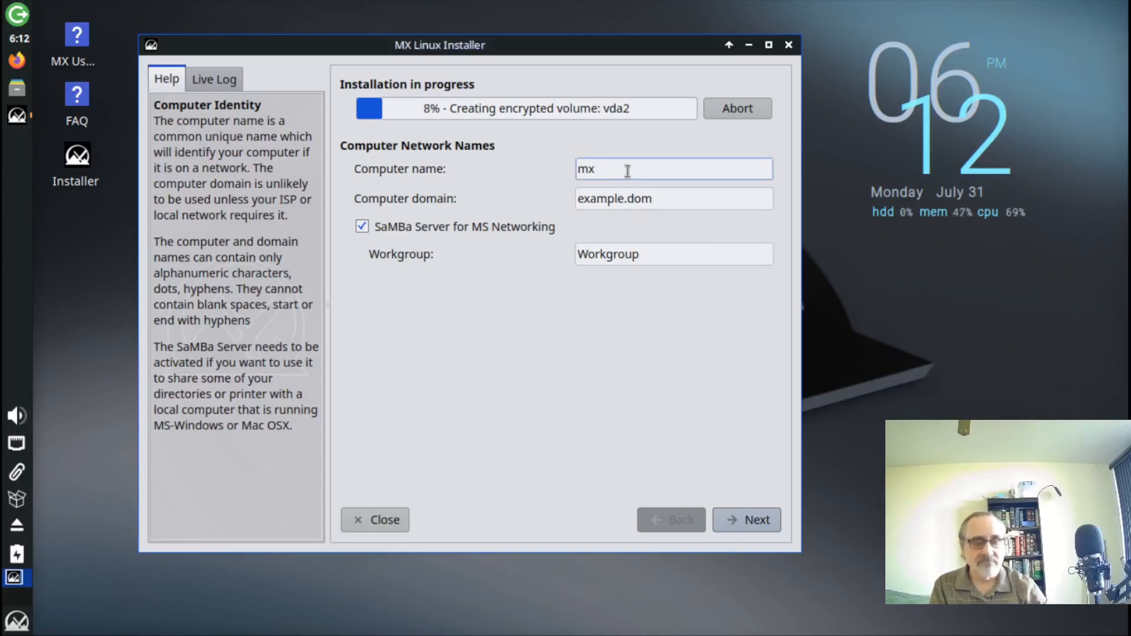
{"action": "type", "text": "-"}
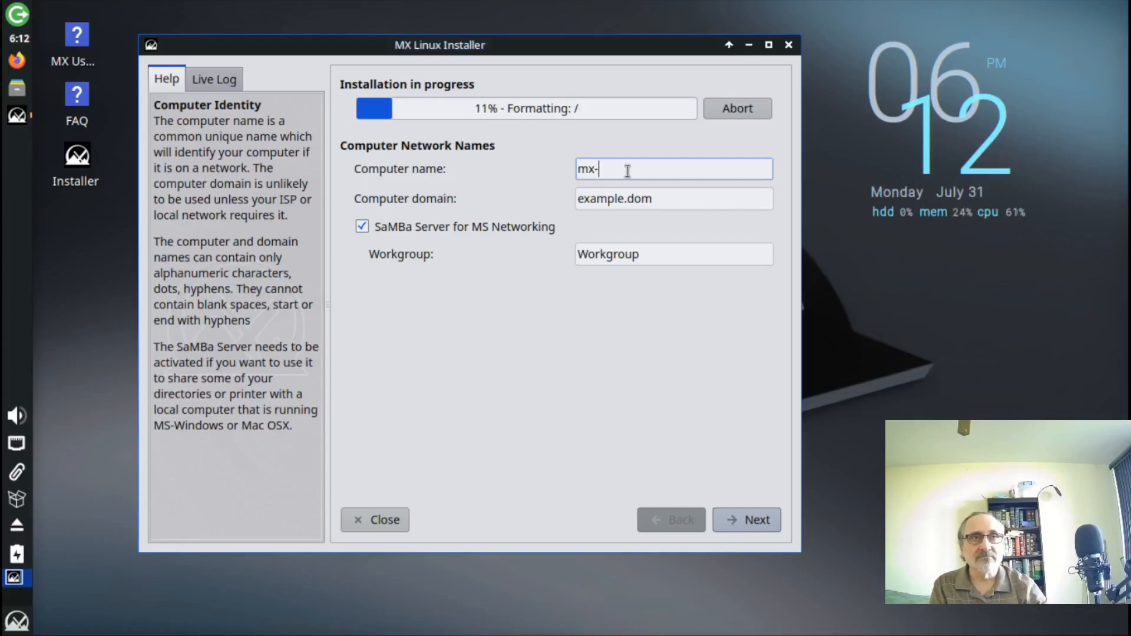
{"action": "type", "text": "july"}
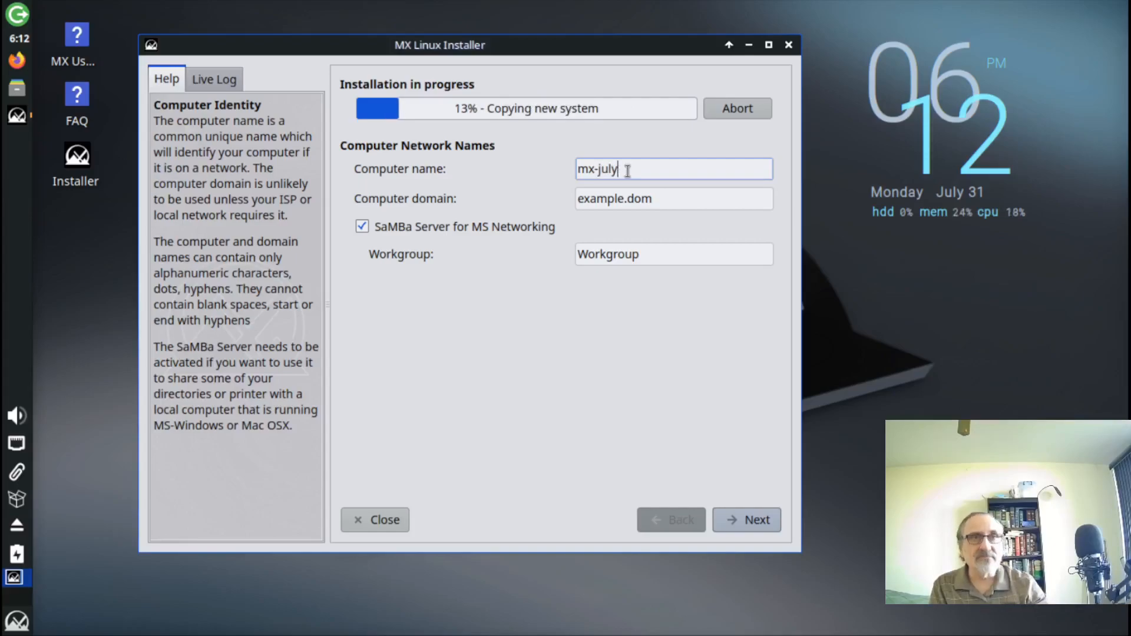
{"action": "type", "text": "-23"}
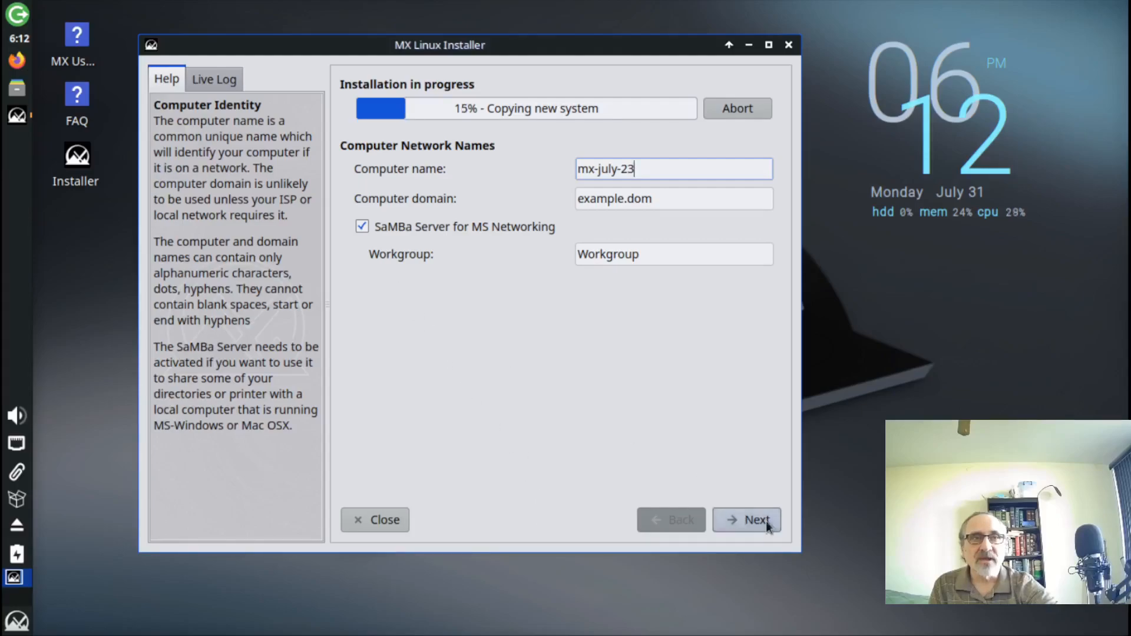
{"action": "left_click", "coordinate": [362, 227]}
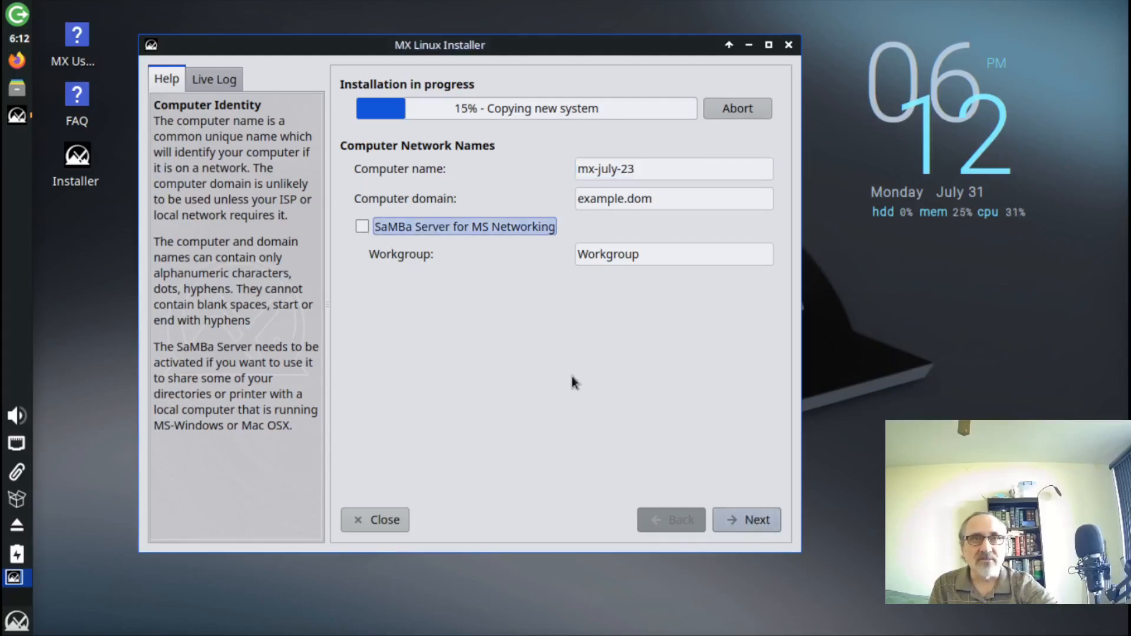
{"action": "left_click", "coordinate": [745, 521]}
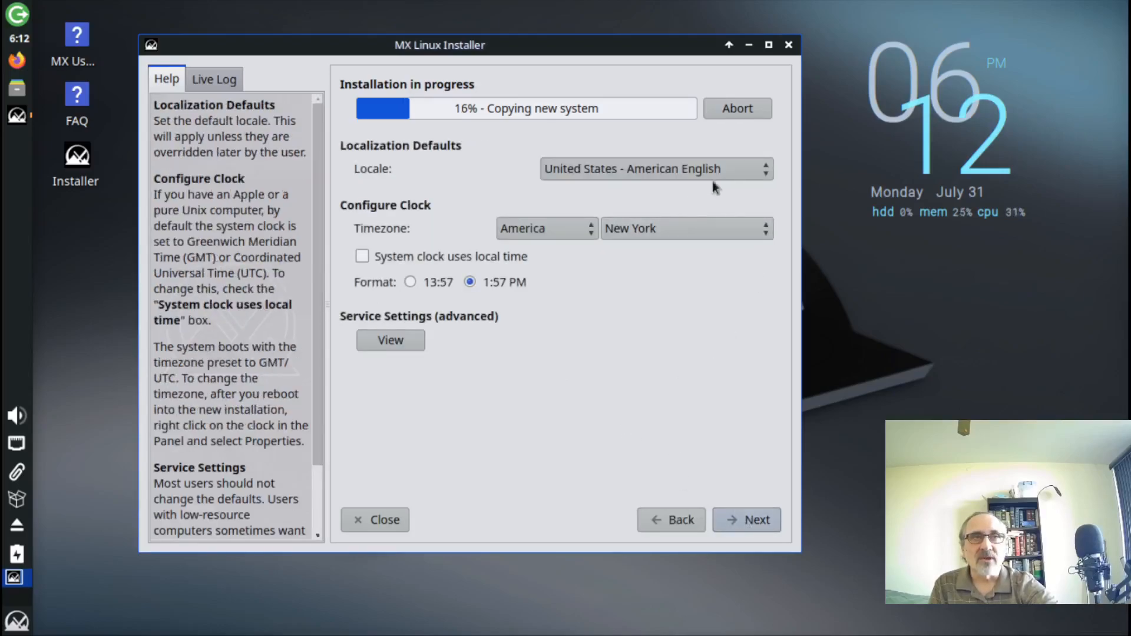
Set the locale to Canada - Canadian English and configure the system clock to use local time with the 1:57 PM format
{"action": "left_click", "coordinate": [760, 170]}
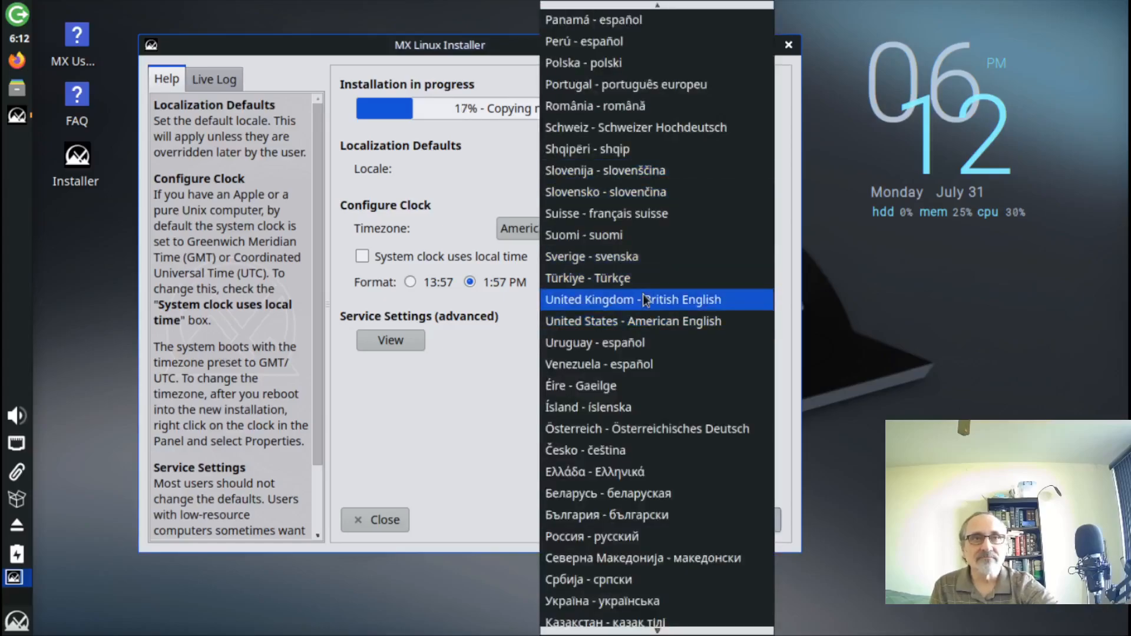
{"action": "key", "text": "c"}
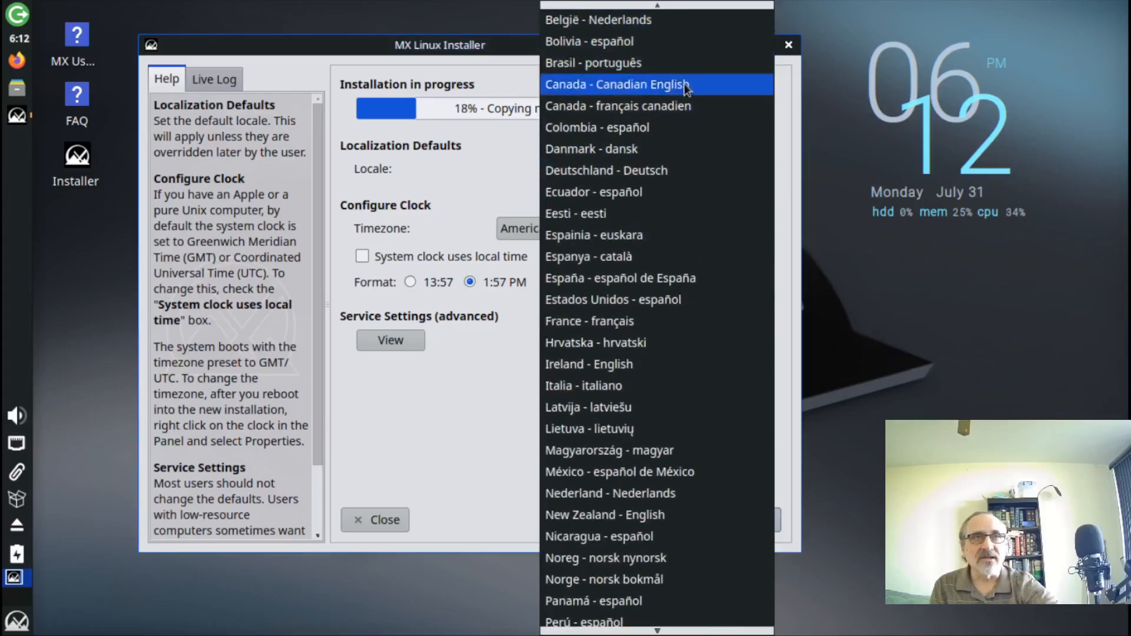
{"action": "left_click", "coordinate": [681, 83]}
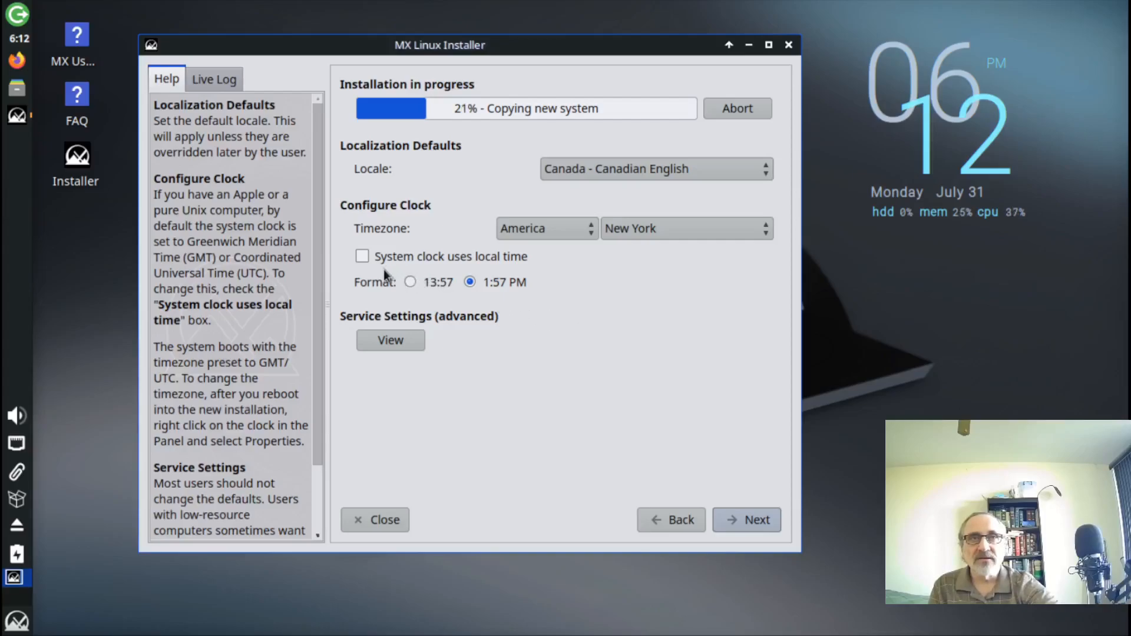
{"action": "left_click", "coordinate": [363, 258]}
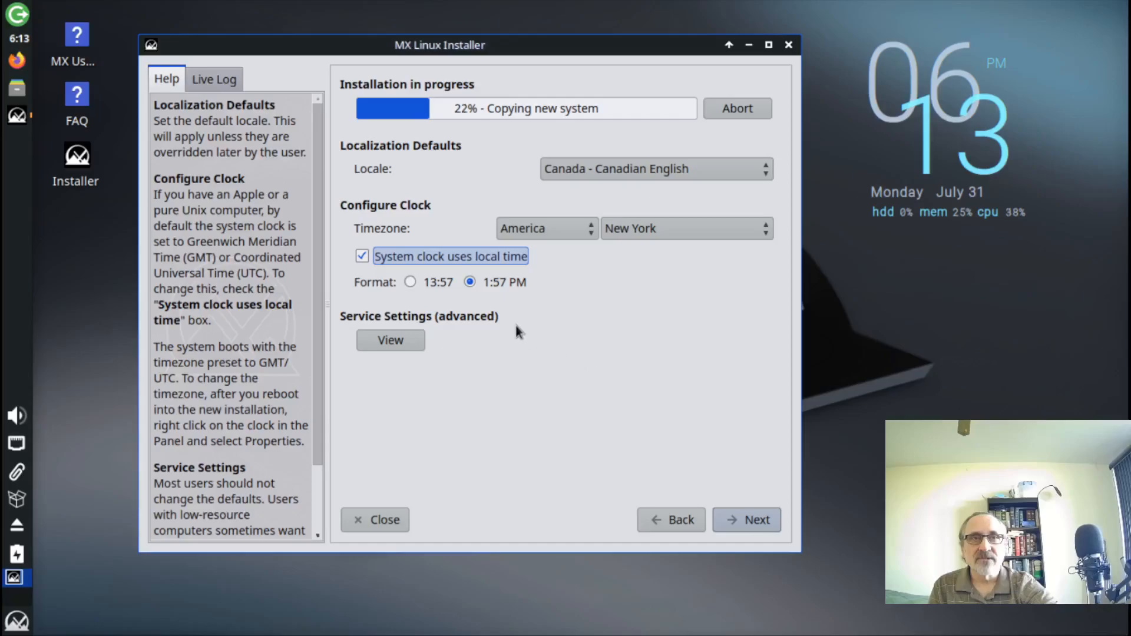
{"action": "left_click", "coordinate": [410, 282]}
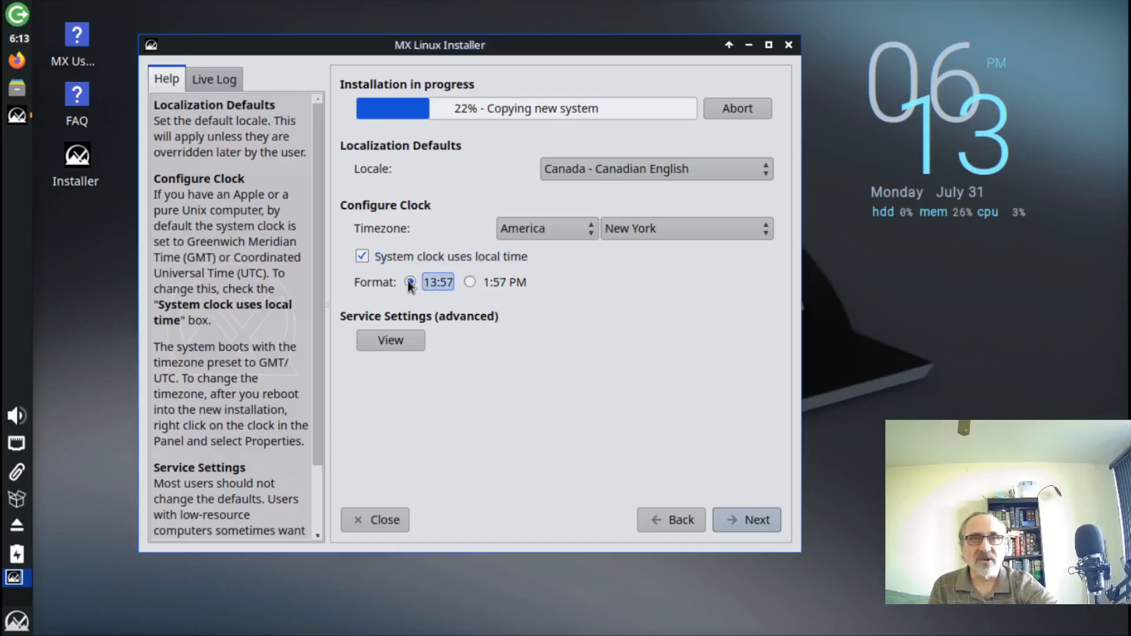
{"action": "left_click", "coordinate": [471, 281]}
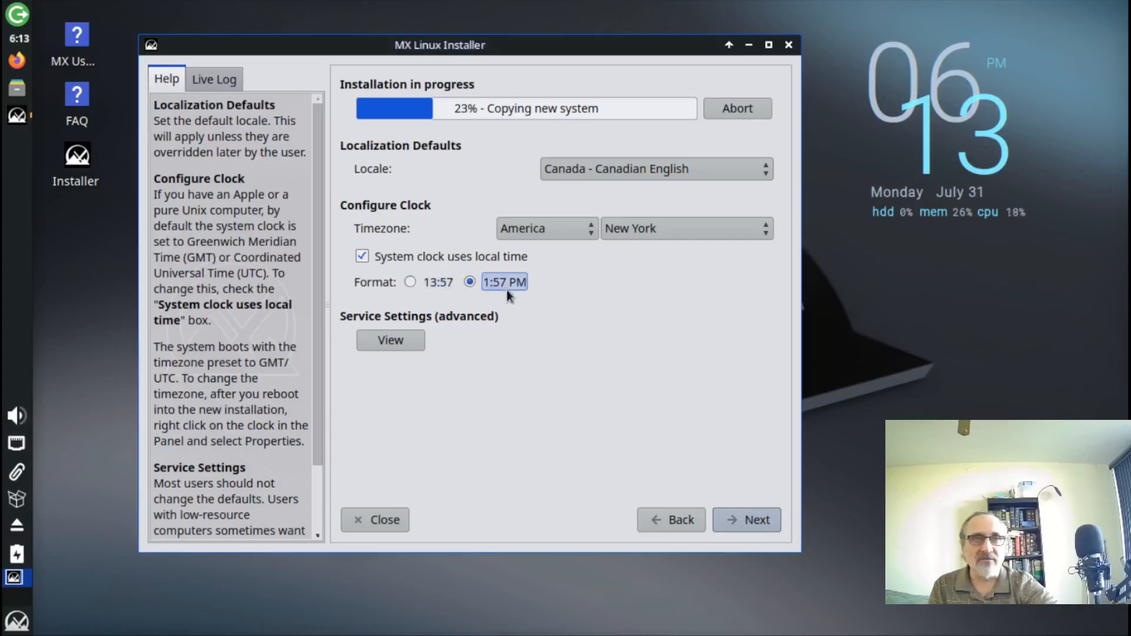
Accept the localization settings and set up the default user account with its login name and a confirmed user password
{"action": "left_click", "coordinate": [749, 514]}
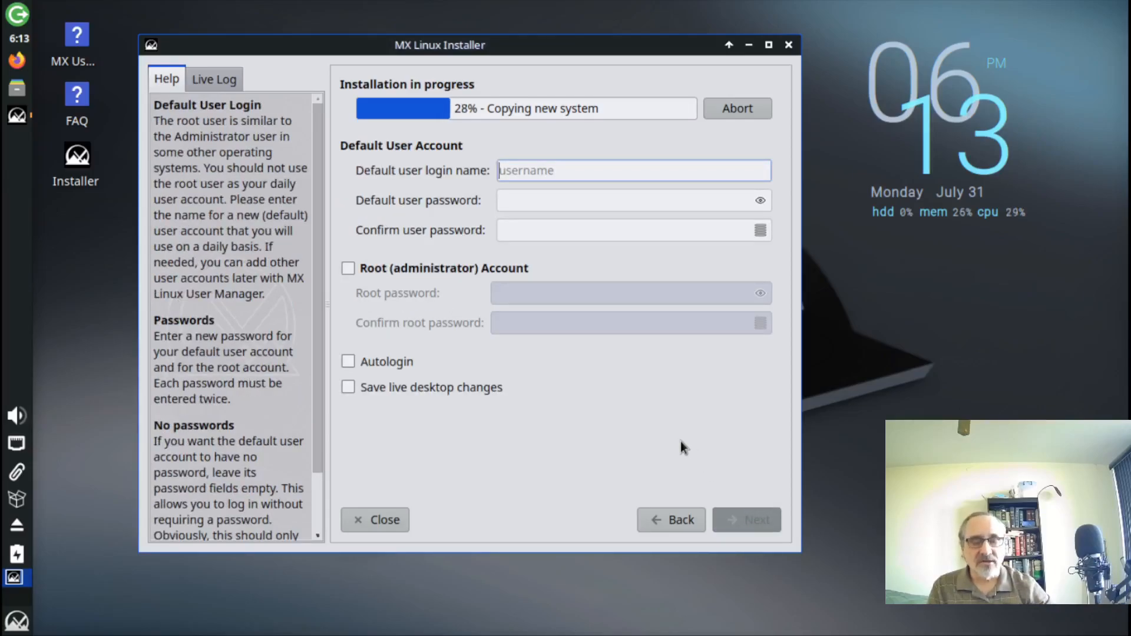
{"action": "type", "text": "mench"}
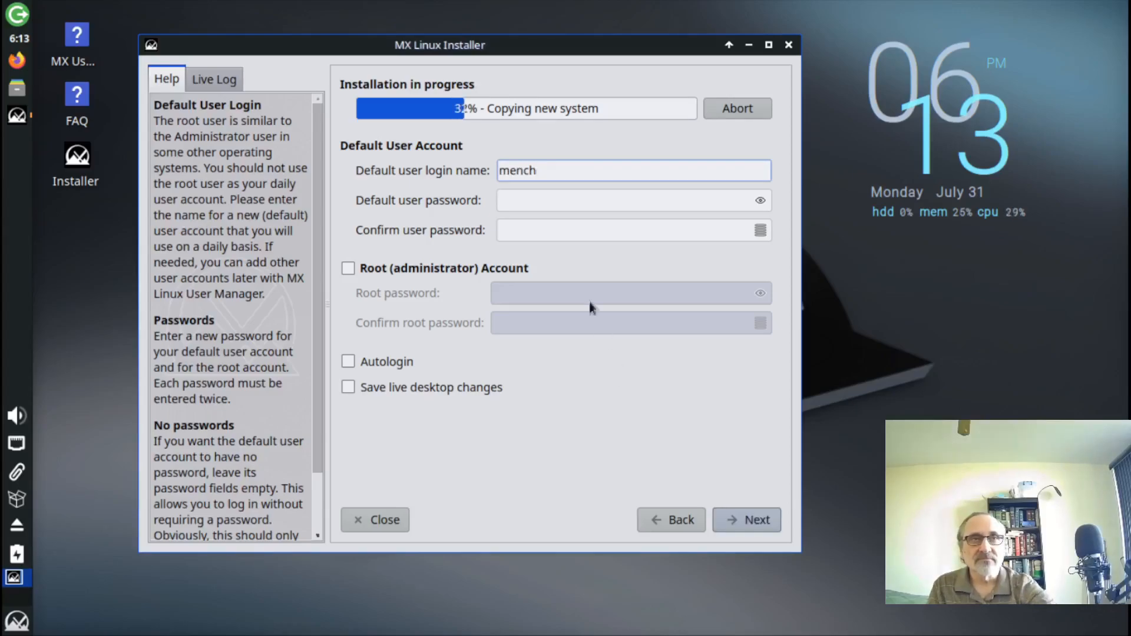
{"action": "left_click", "coordinate": [545, 201]}
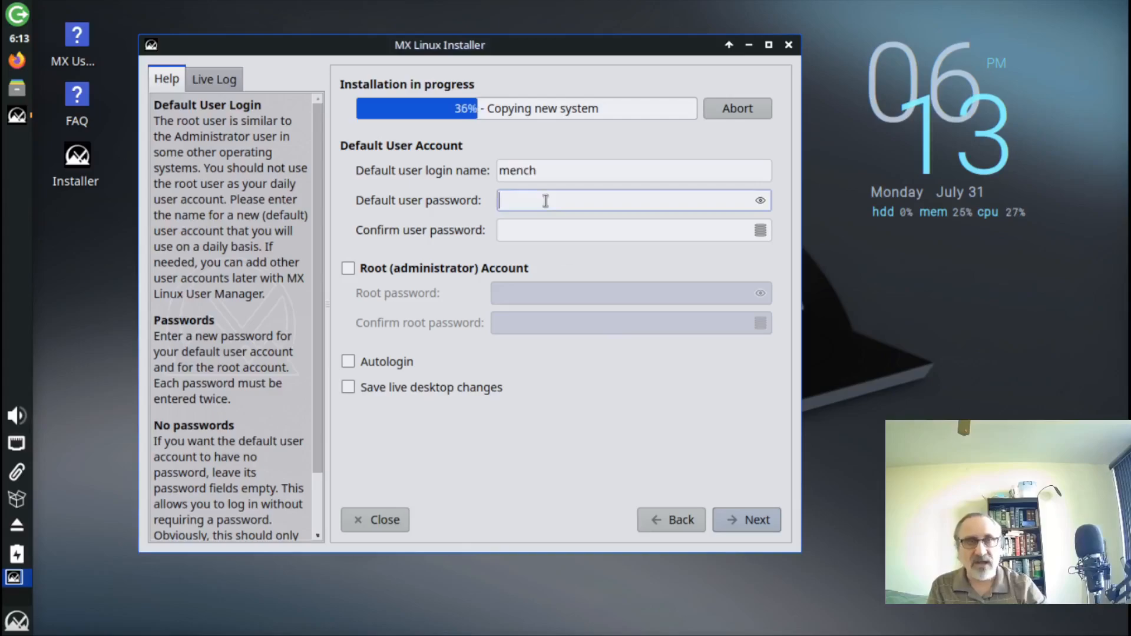
{"action": "type", "text": "**"}
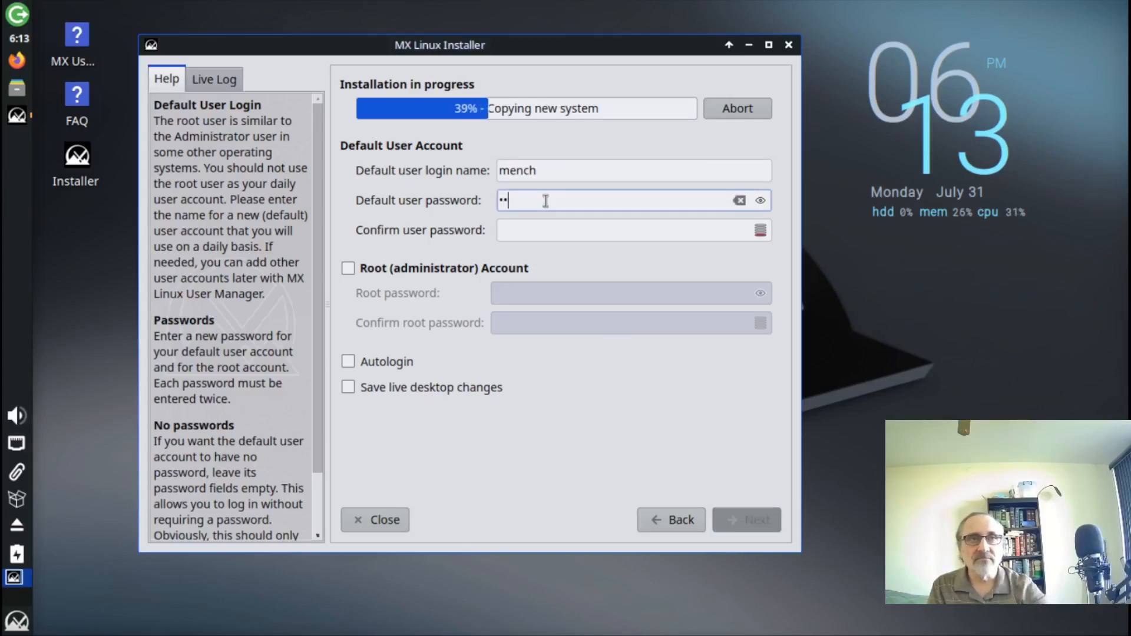
{"action": "left_click", "coordinate": [547, 234]}
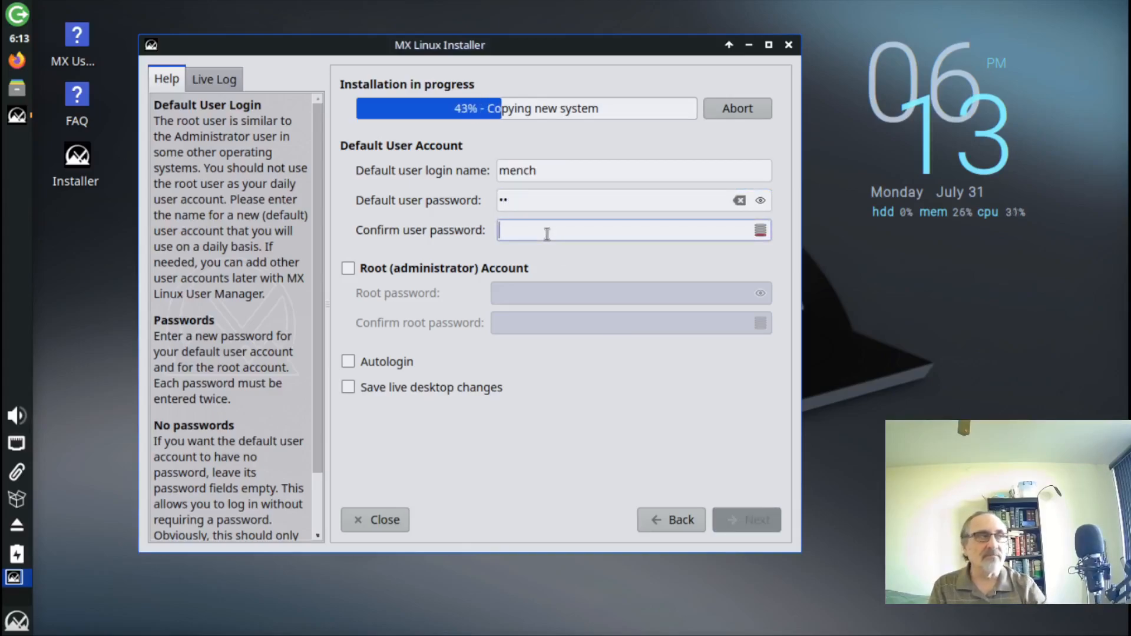
{"action": "type", "text": "**"}
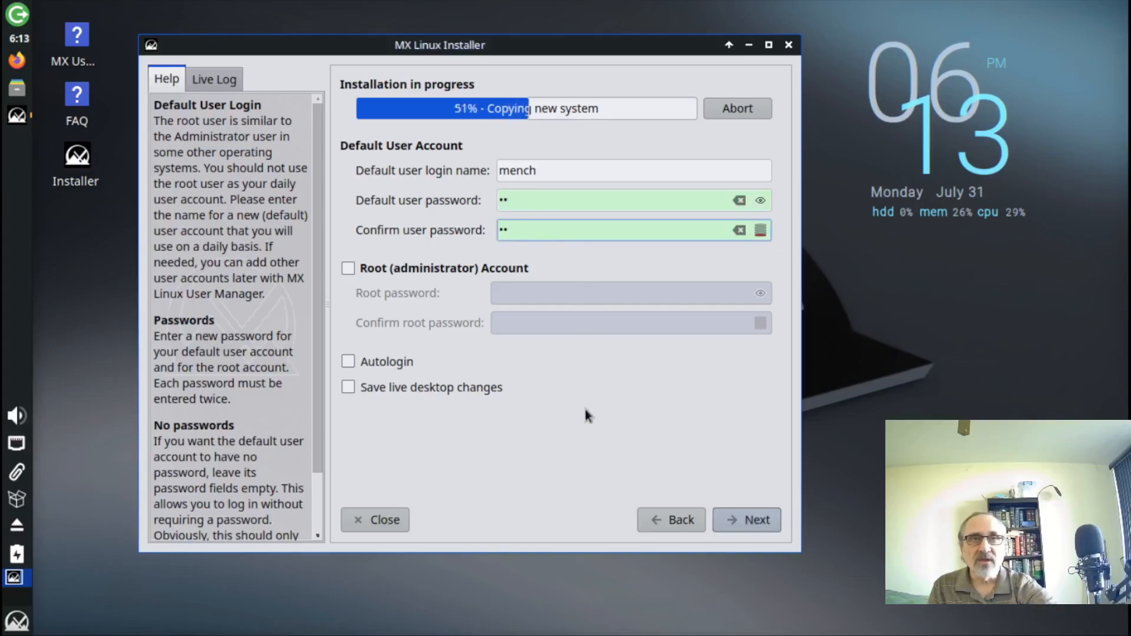
Enable the root (administrator) account and enter and confirm the root password
{"action": "left_click", "coordinate": [348, 269]}
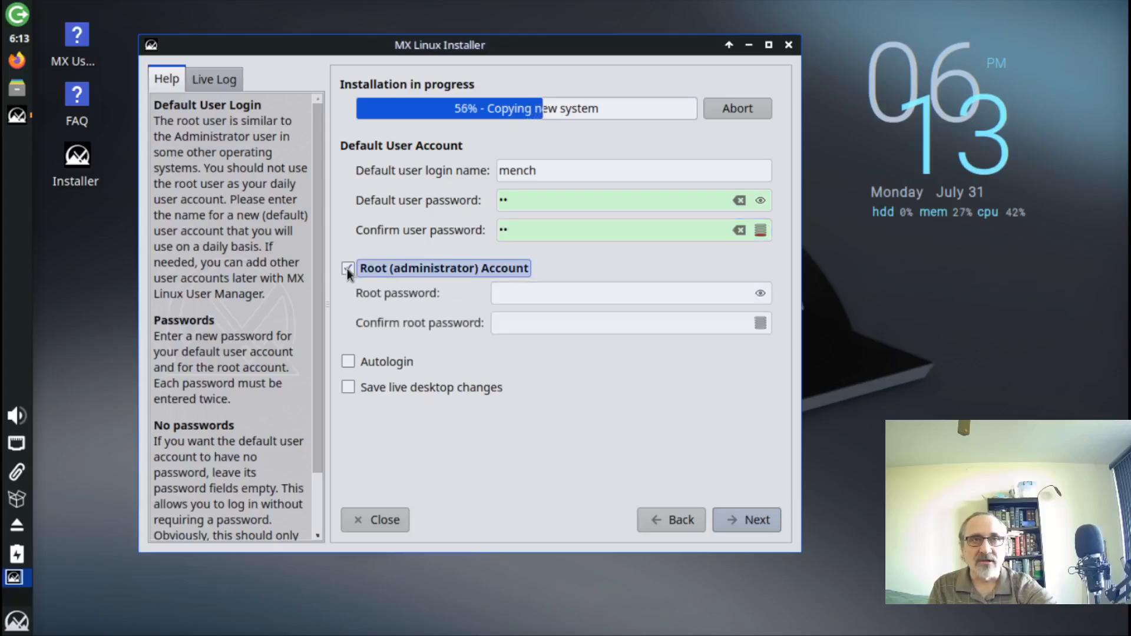
{"action": "left_click", "coordinate": [547, 298]}
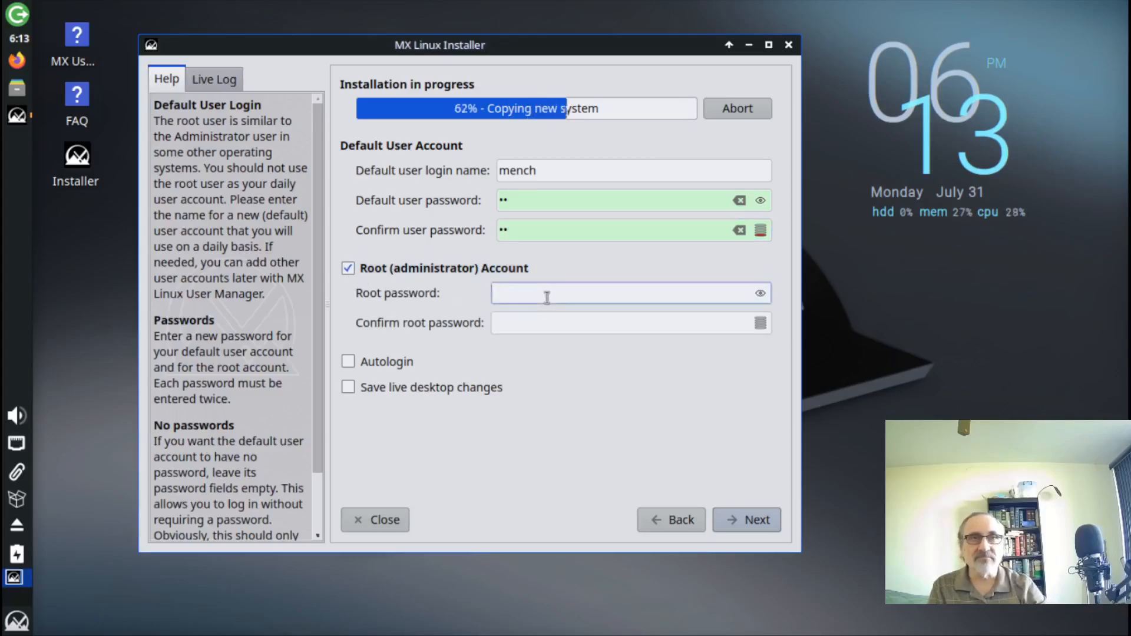
{"action": "type", "text": "••"}
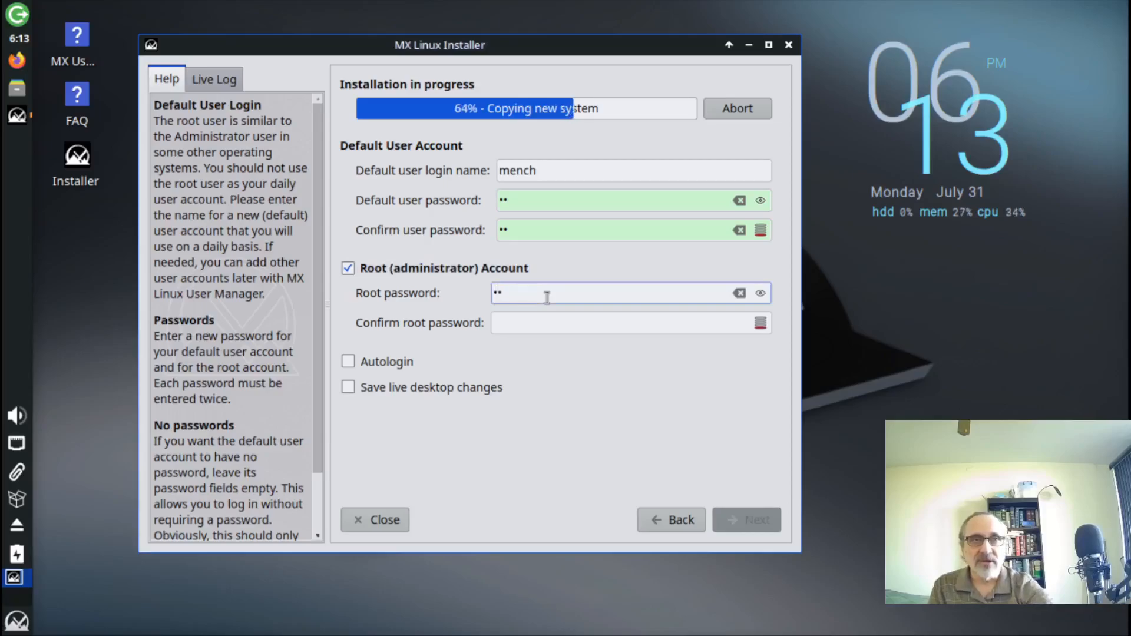
{"action": "left_click", "coordinate": [533, 332]}
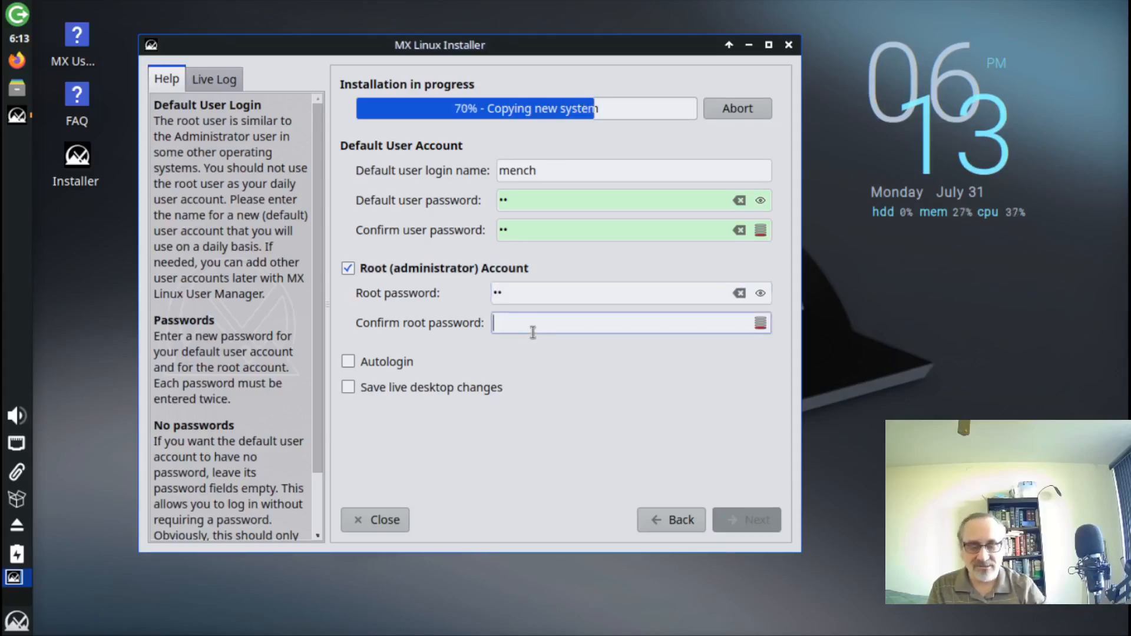
{"action": "type", "text": "••"}
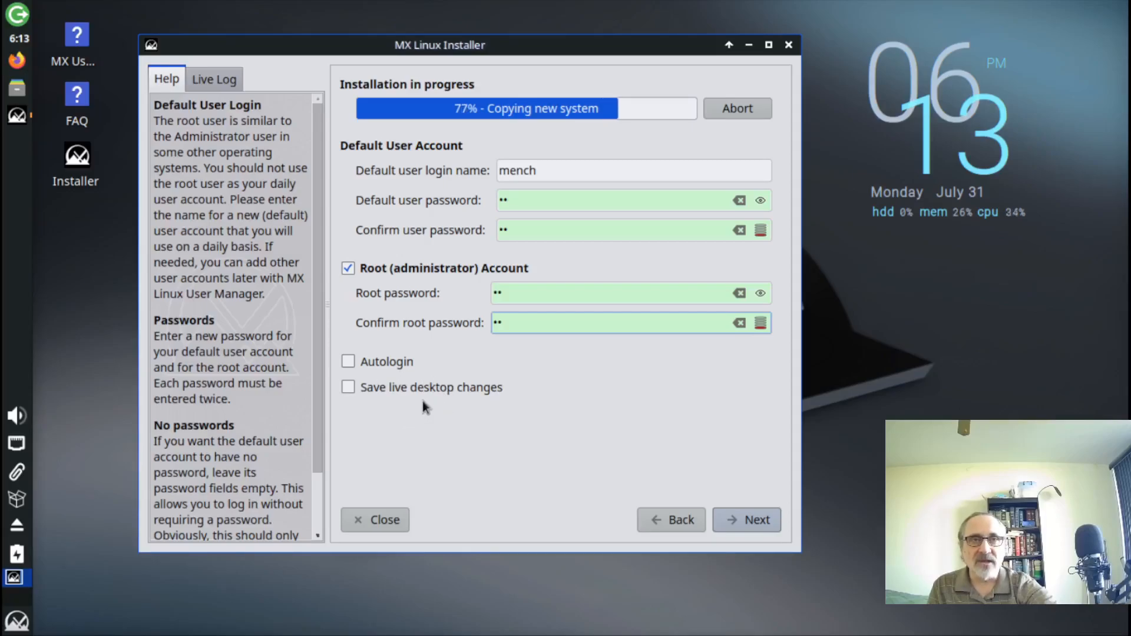
Choose to save live desktop changes and finish the installation with the automatic system reboot enabled
{"action": "left_click", "coordinate": [348, 388]}
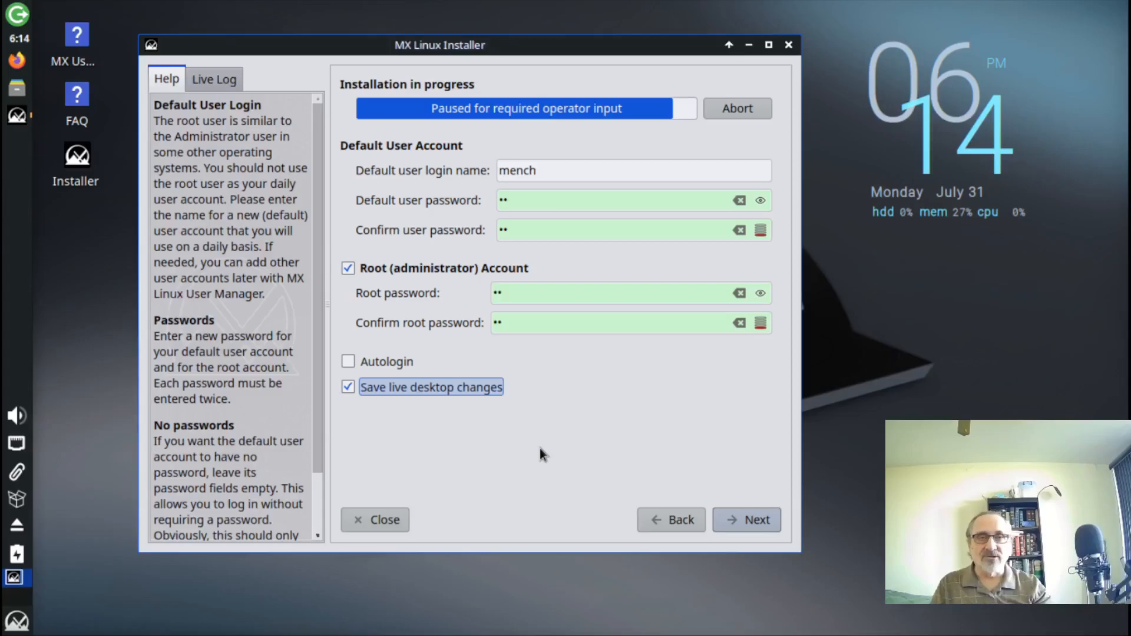
{"action": "left_click", "coordinate": [746, 520]}
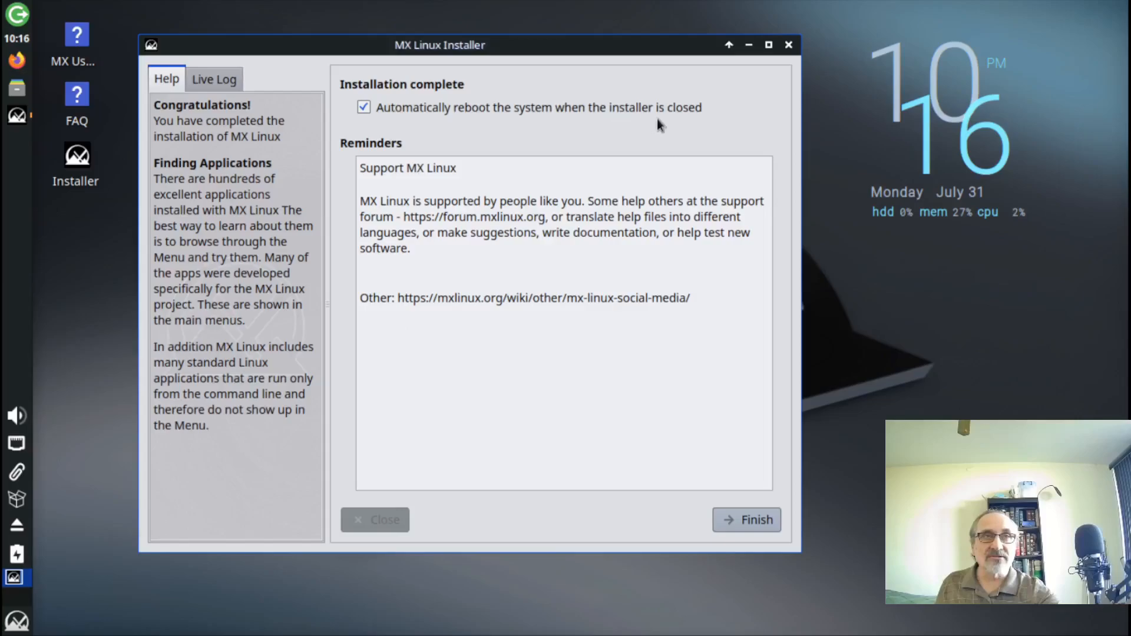
{"action": "left_click", "coordinate": [752, 518]}
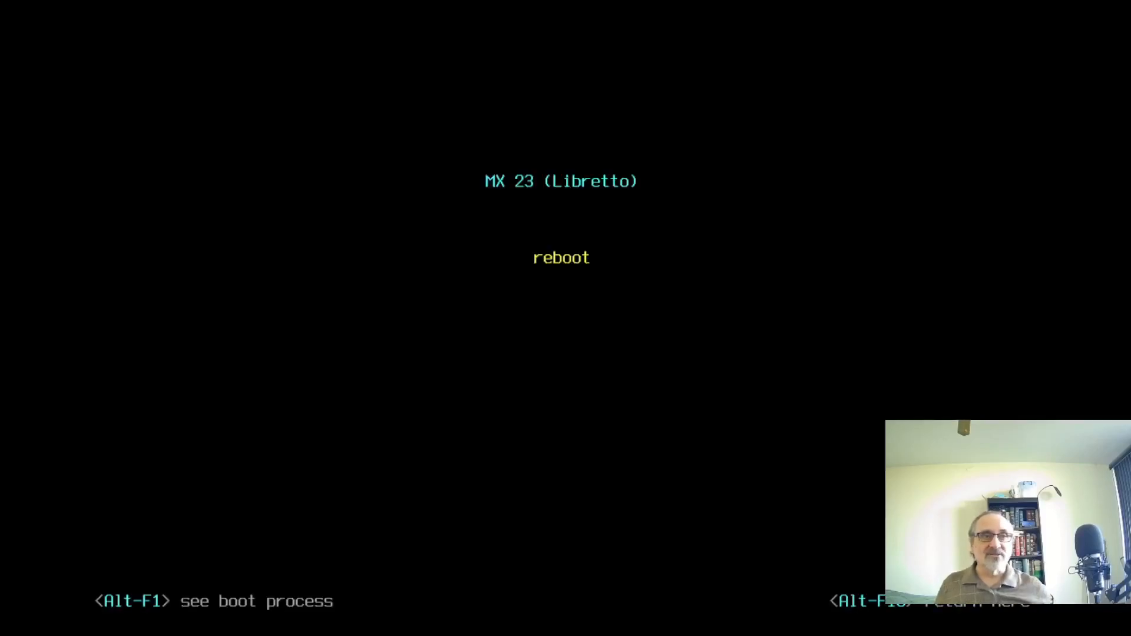